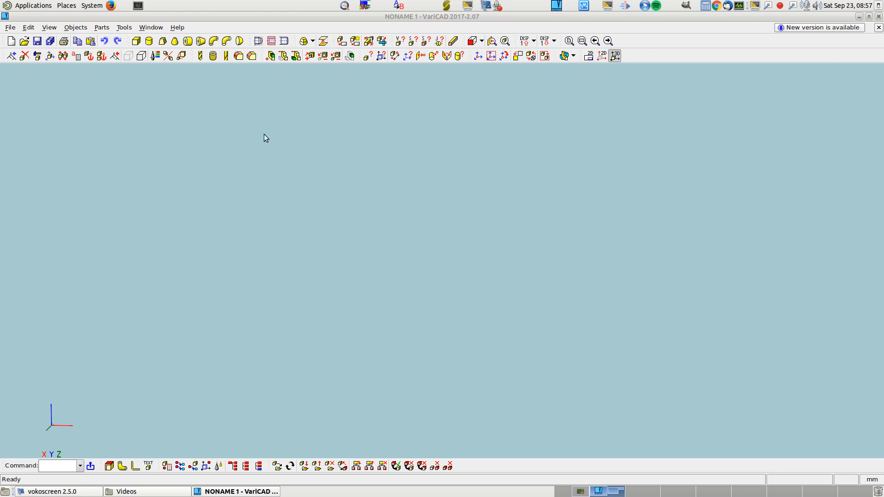
Step: Create a solid cylinder with a 50 mm diameter and 60 mm length at the default location
{"action": "left_click", "coordinate": [148, 41]}
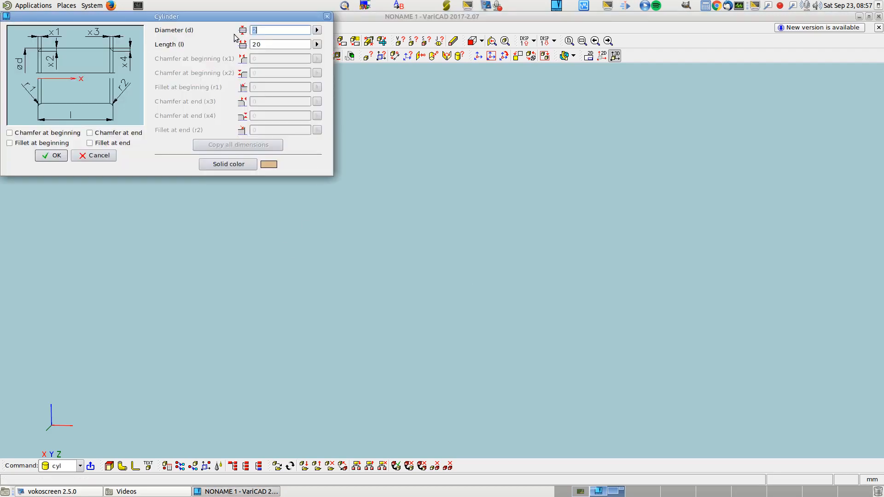
{"action": "left_click_drag", "start_coordinate": [234, 17], "coordinate": [530, 172]}
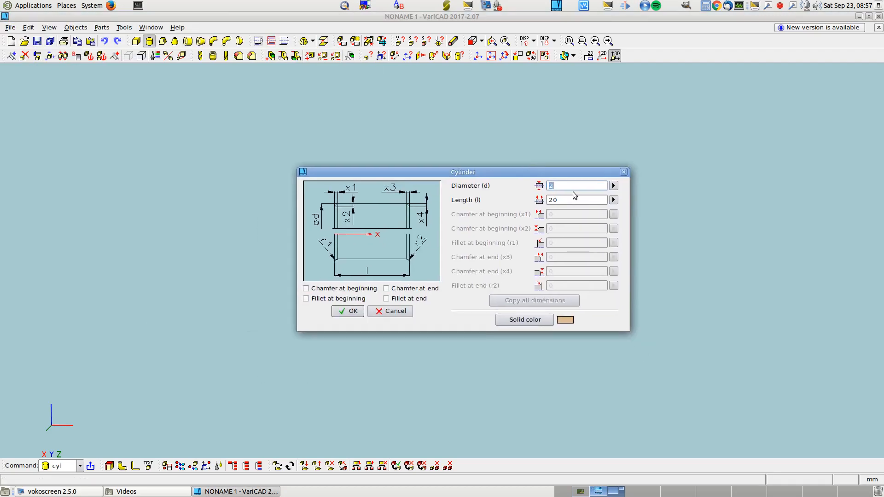
{"action": "type", "text": "50"}
{"action": "left_click", "coordinate": [562, 200]}
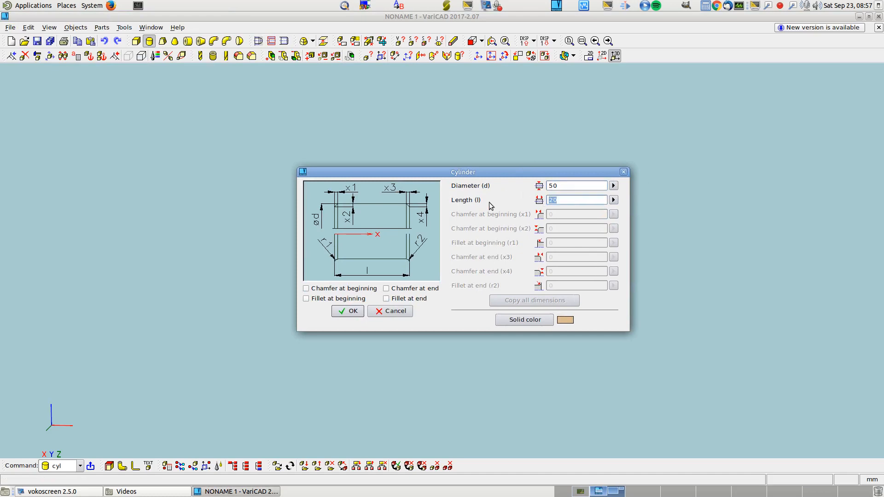
{"action": "type", "text": "60"}
{"action": "left_click", "coordinate": [344, 311]}
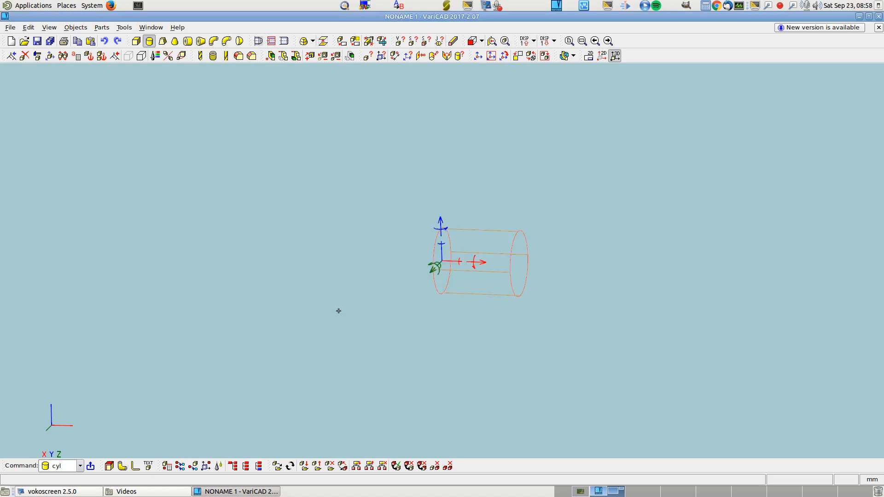
{"action": "key", "text": "Return"}
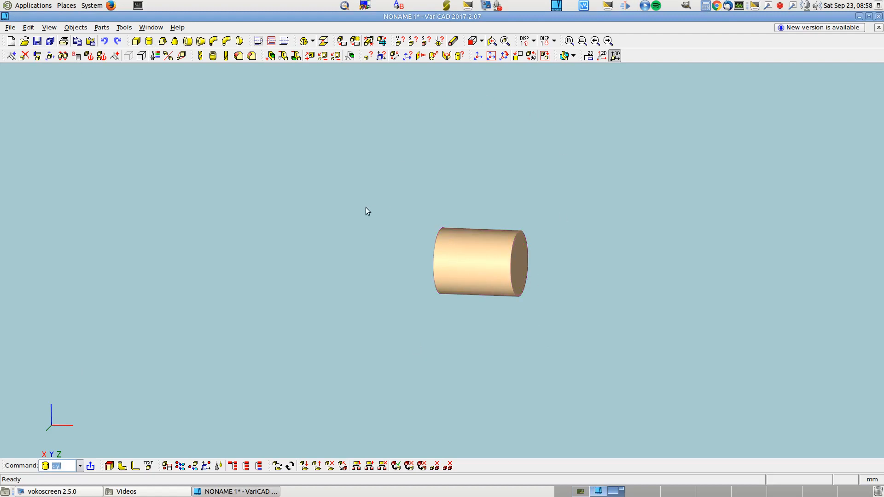
Step: Define a truncated pyramid 6 mm high with a 5 × 5 mm bottom, a 4 × 4 mm top and .5 mm bottom-to-top offsets
{"action": "left_click", "coordinate": [163, 42]}
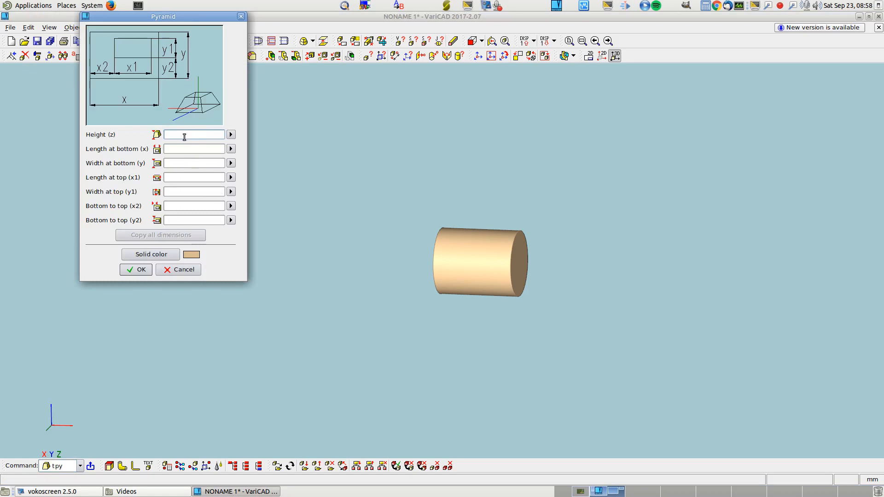
{"action": "type", "text": "3"}
{"action": "type", "text": "6"}
{"action": "left_click", "coordinate": [183, 147]}
{"action": "type", "text": "5"}
{"action": "left_click", "coordinate": [176, 164]}
{"action": "type", "text": "5"}
{"action": "left_click", "coordinate": [175, 177]}
{"action": "type", "text": "4"}
{"action": "left_click", "coordinate": [174, 192]}
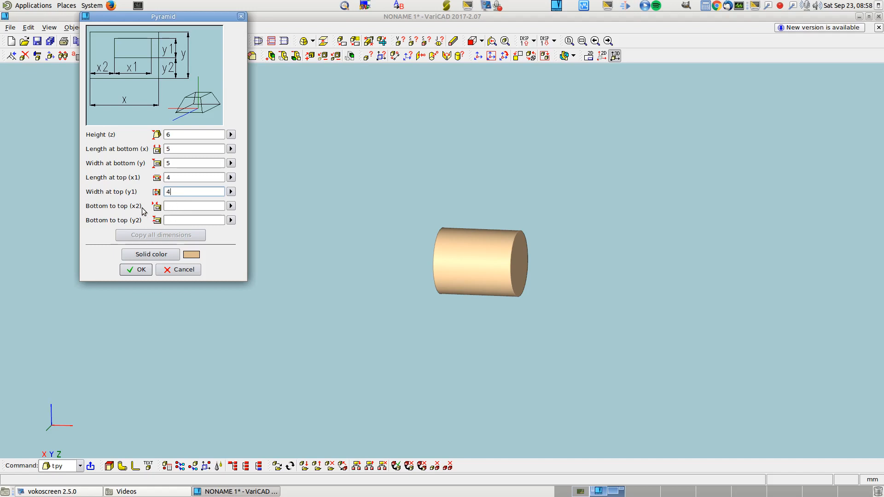
{"action": "left_click", "coordinate": [176, 205]}
{"action": "type", "text": ".5"}
{"action": "key", "text": "Tab"}
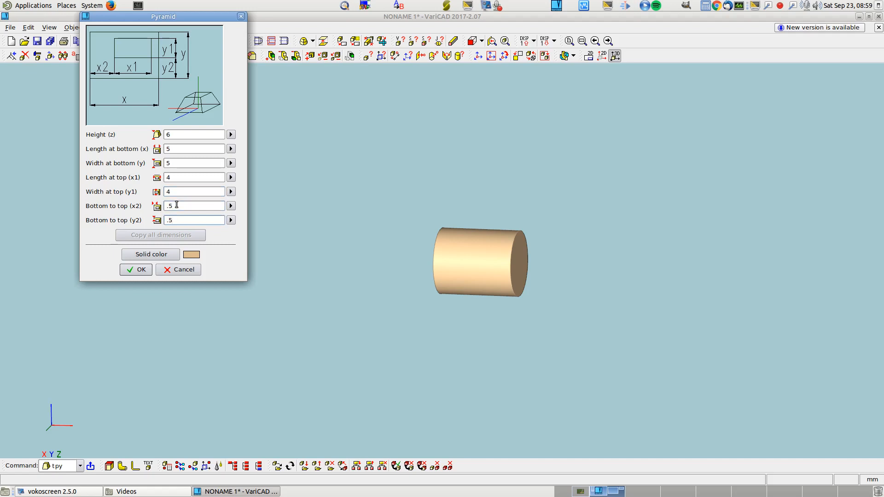
Step: Set the pyramid's solid color to red (color 2) and accept its definition for placement
{"action": "left_click", "coordinate": [139, 255]}
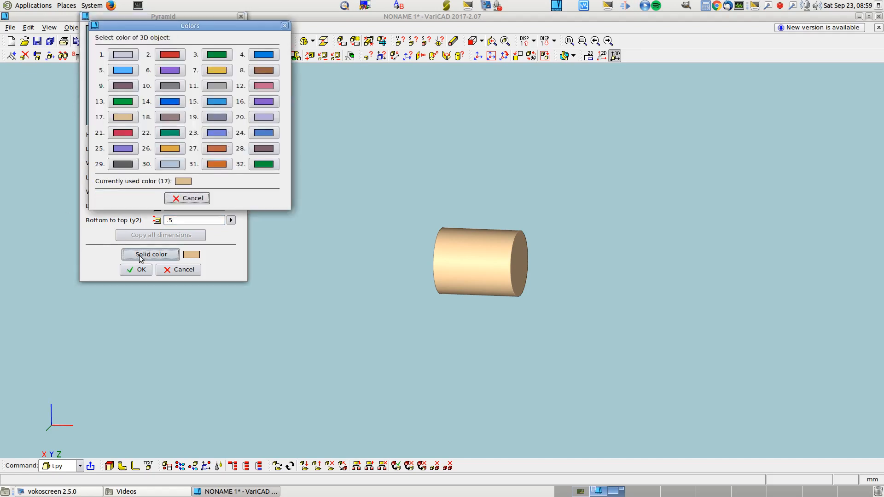
{"action": "left_click", "coordinate": [173, 57]}
{"action": "left_click", "coordinate": [140, 270]}
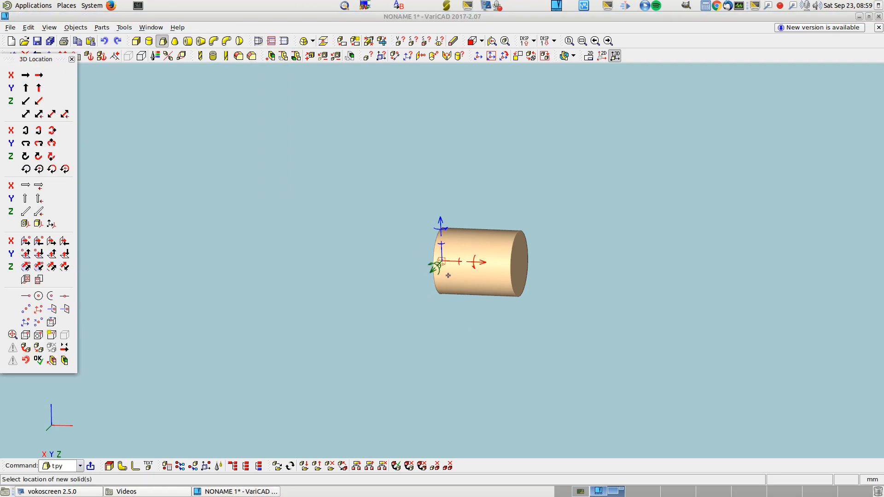
Step: Rotate the pyramid -90 degrees about its Y axis and move it 20 mm along its X axis on the cylinder's end face
{"action": "left_click", "coordinate": [443, 229]}
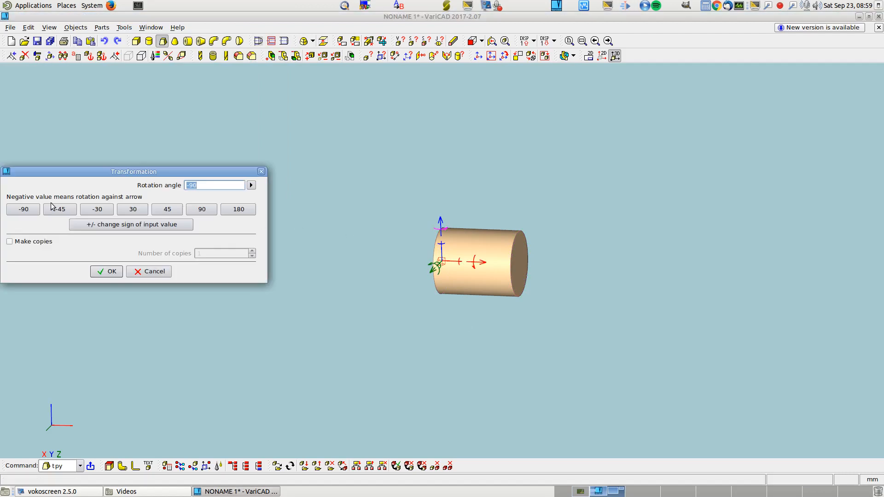
{"action": "left_click", "coordinate": [110, 271]}
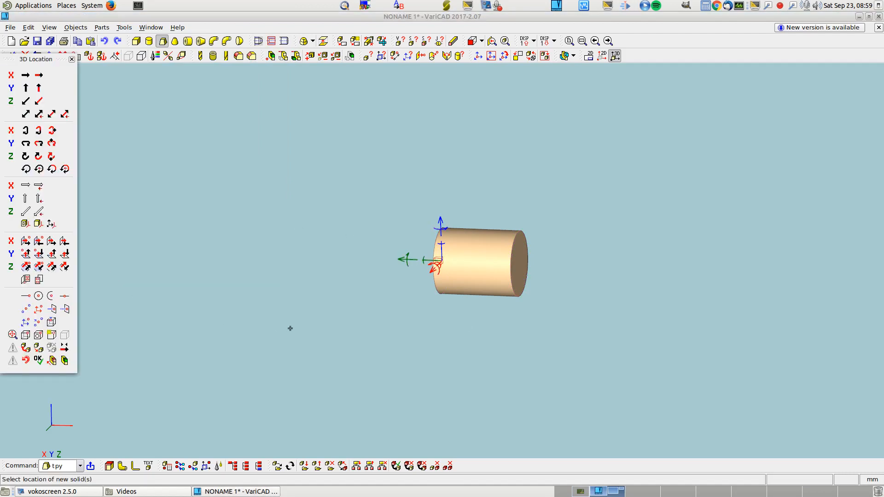
{"action": "middle_click_drag", "start_coordinate": [280, 340], "coordinate": [532, 373]}
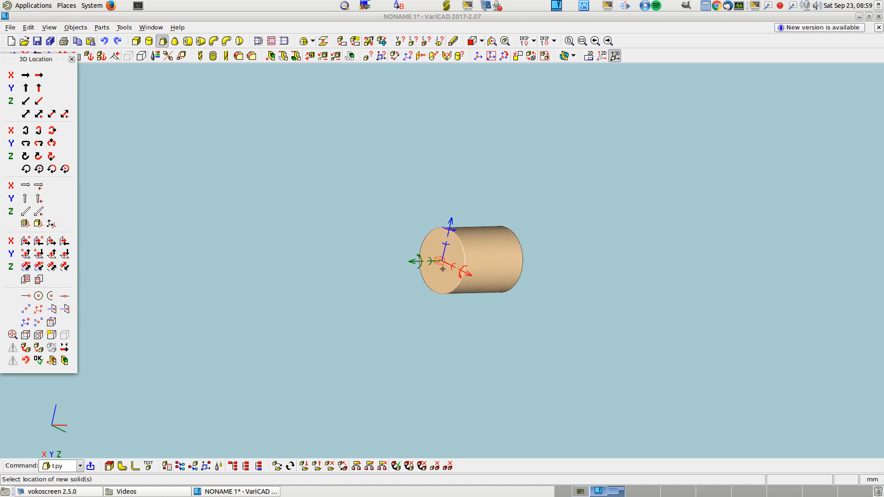
{"action": "left_click", "coordinate": [467, 274]}
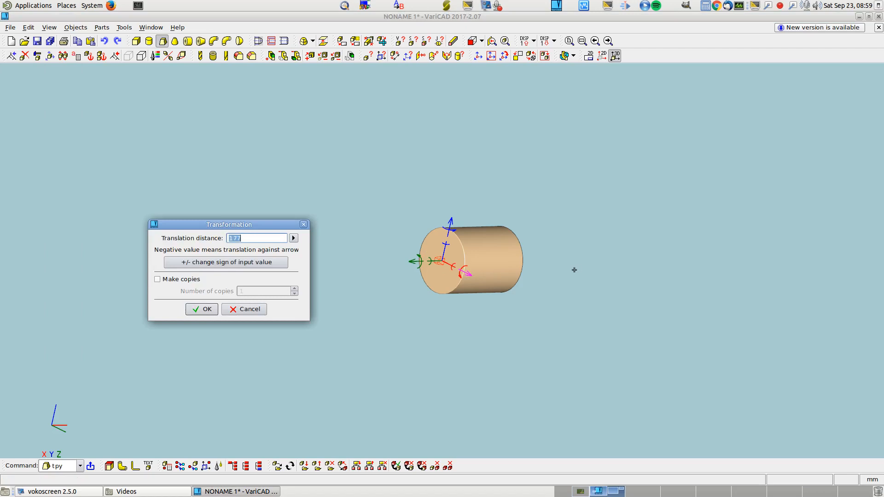
{"action": "type", "text": "20"}
{"action": "left_click", "coordinate": [201, 309]}
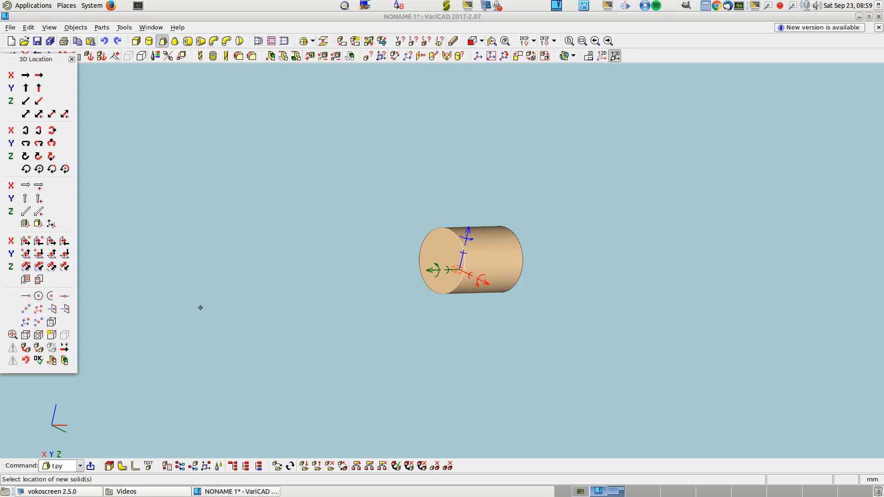
{"action": "left_click", "coordinate": [436, 266]}
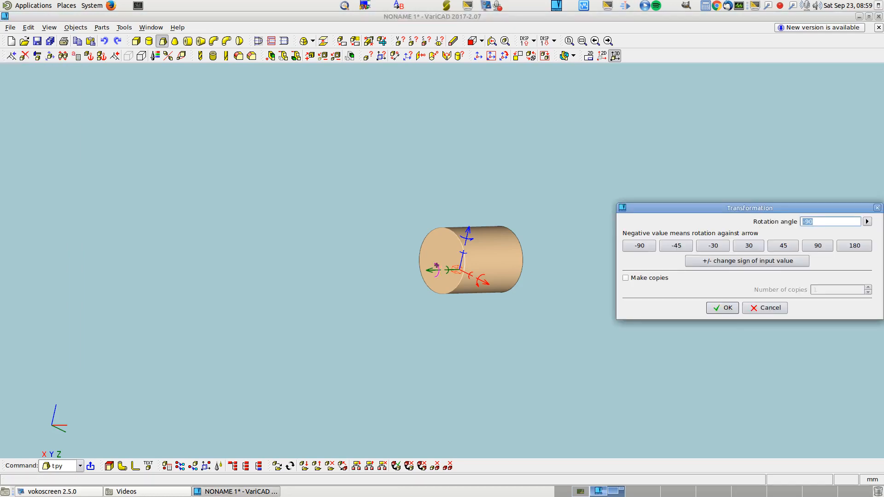
{"action": "left_click", "coordinate": [754, 309]}
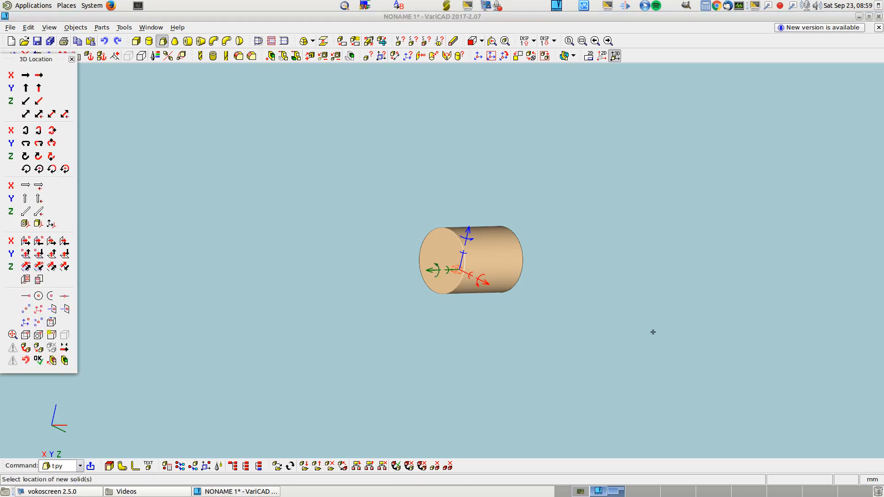
Step: Rotate the pyramid about the cylinder's rotation axis at -90 degrees with 3 copies, and insert the solids
{"action": "left_click", "coordinate": [39, 169]}
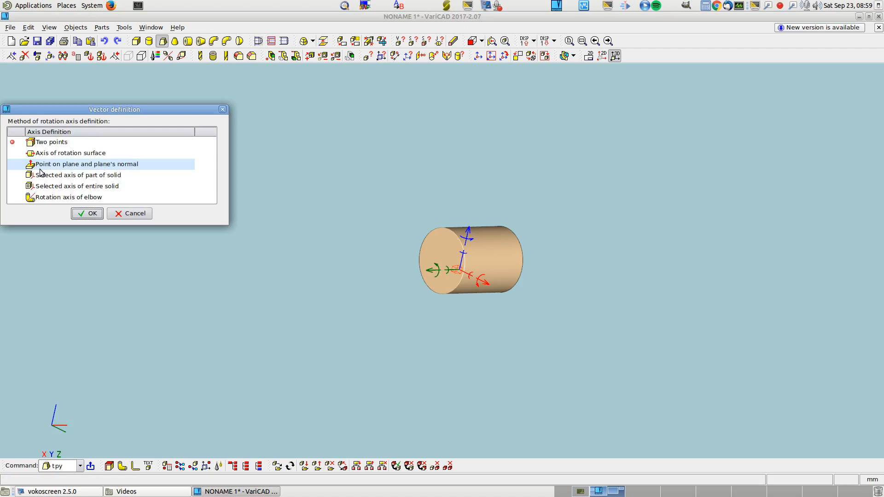
{"action": "double_click", "coordinate": [44, 153]}
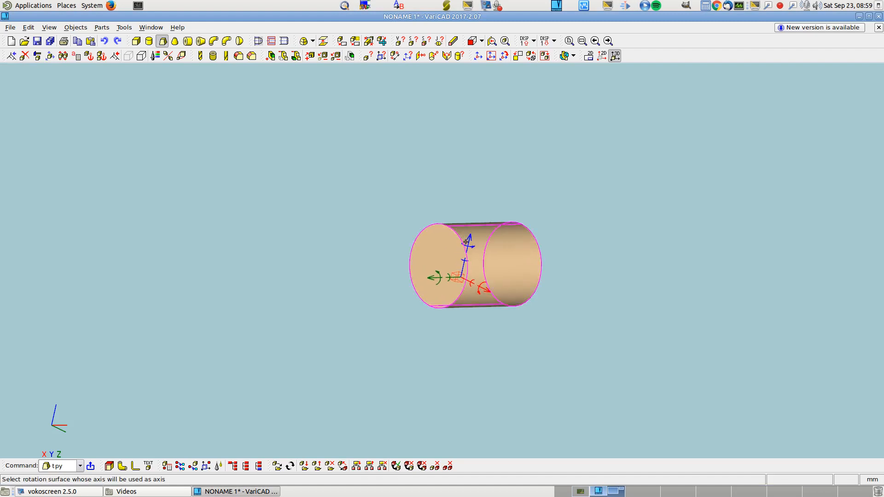
{"action": "left_click", "coordinate": [463, 241]}
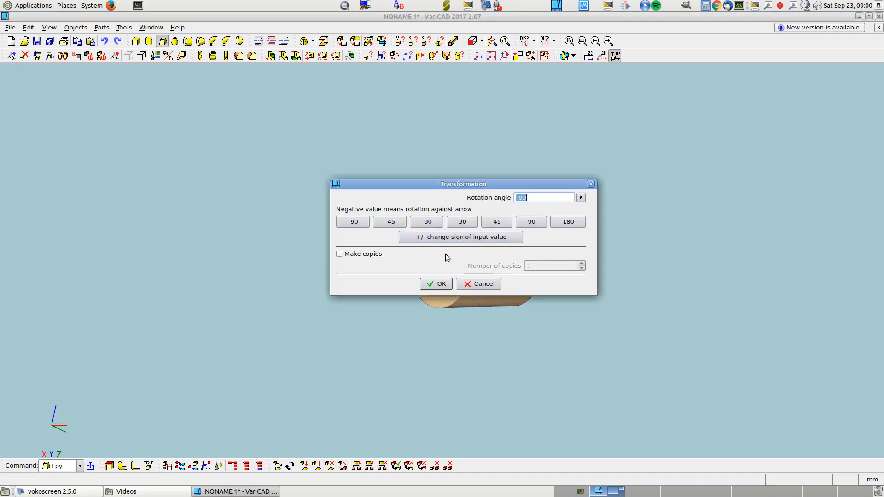
{"action": "left_click", "coordinate": [360, 256]}
{"action": "type", "text": "3"}
{"action": "left_click", "coordinate": [442, 284]}
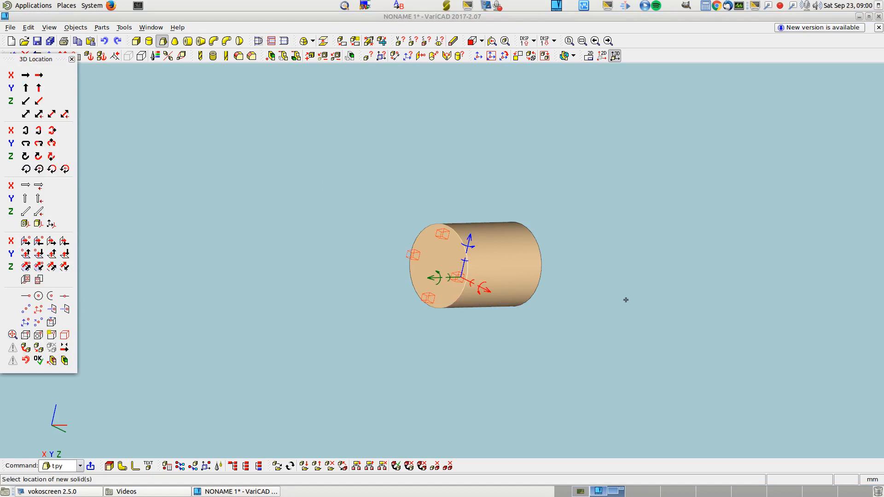
{"action": "key", "text": "Return"}
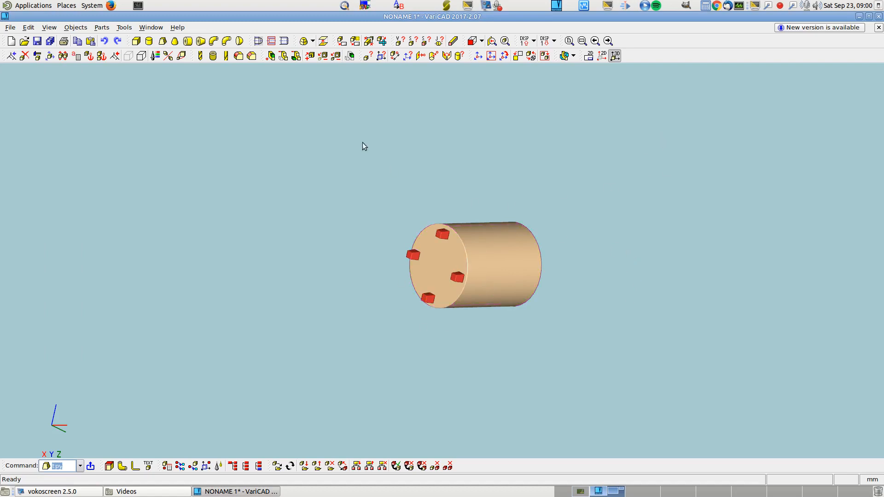
Step: Add the four red pyramids to the tan cylinder with the boolean Add command
{"action": "left_click", "coordinate": [270, 56]}
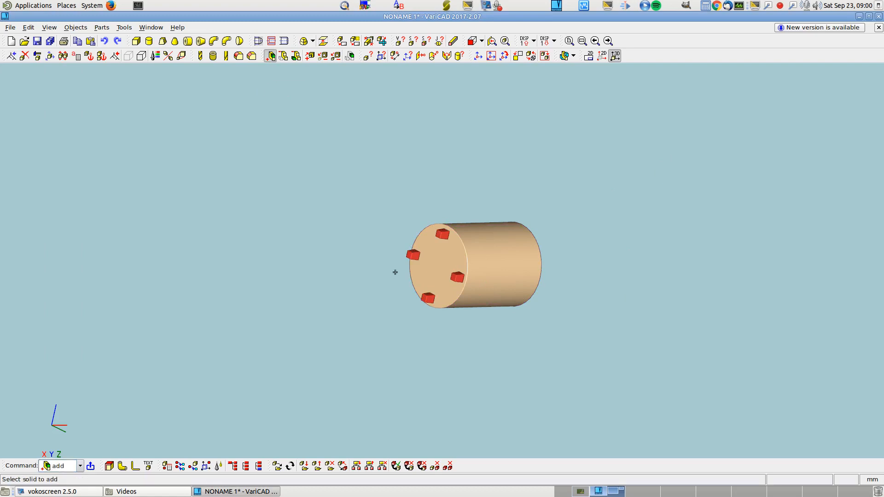
{"action": "left_click", "coordinate": [412, 255]}
{"action": "left_click", "coordinate": [434, 250]}
{"action": "left_click", "coordinate": [411, 256]}
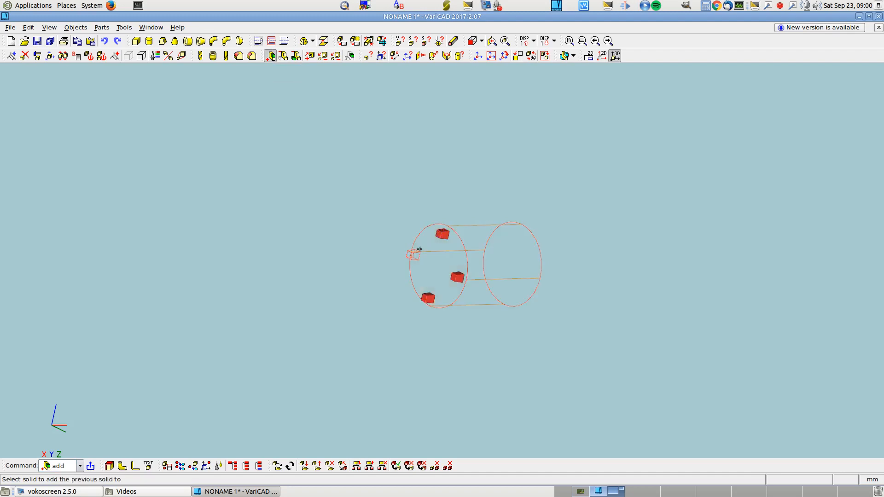
{"action": "left_click", "coordinate": [442, 233]}
{"action": "left_click", "coordinate": [422, 265]}
{"action": "left_click", "coordinate": [457, 276]}
{"action": "left_click", "coordinate": [430, 263]}
{"action": "left_click", "coordinate": [428, 297]}
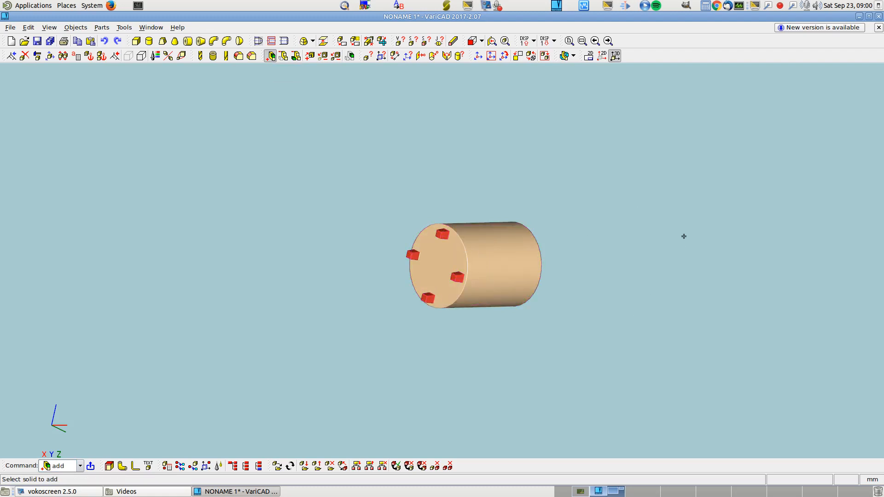
Step: Define a second cylinder in blue (color 4) with a 55 mm diameter and 60 mm length
{"action": "left_click", "coordinate": [148, 41]}
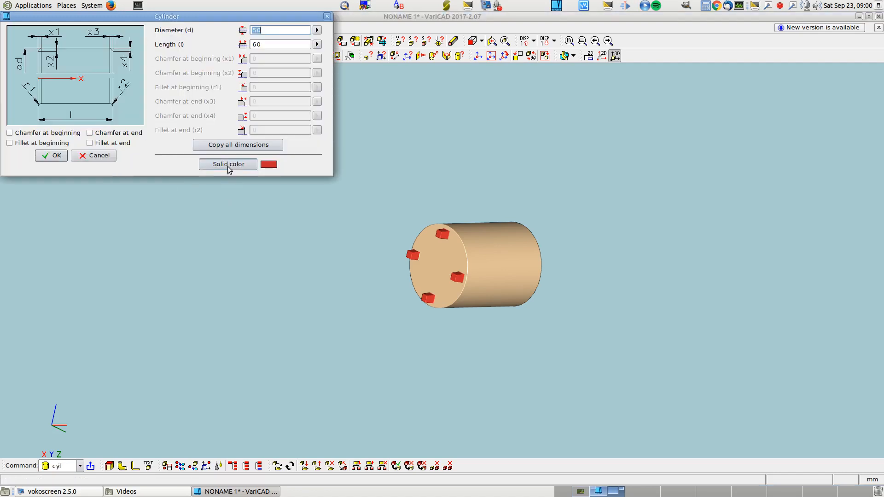
{"action": "left_click", "coordinate": [228, 166]}
{"action": "double_click", "coordinate": [185, 56]}
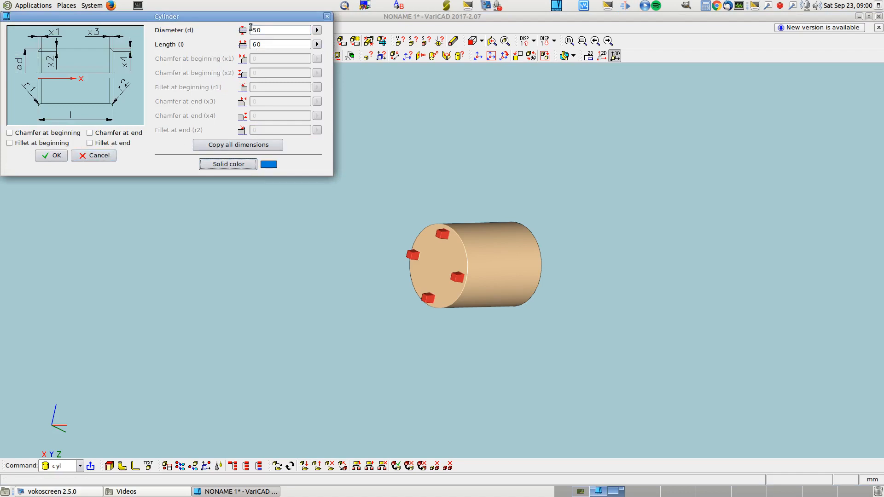
{"action": "left_click_drag", "start_coordinate": [269, 30], "coordinate": [251, 30]}
{"action": "type", "text": "55"}
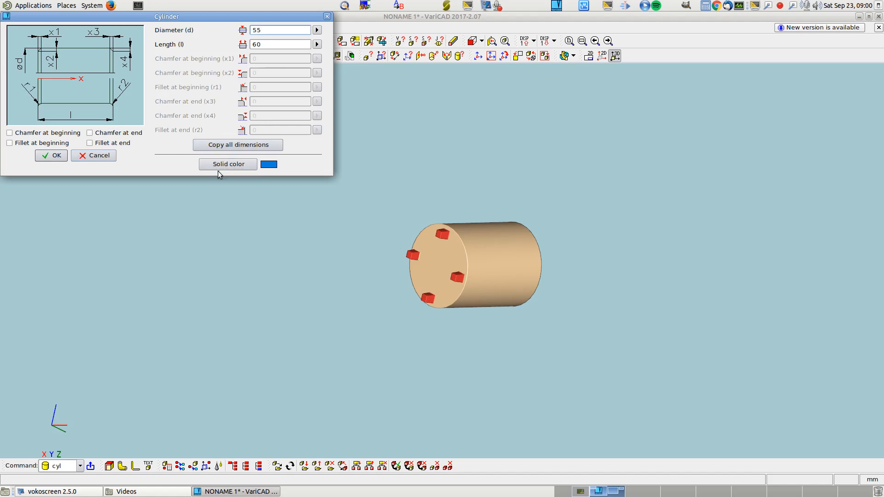
{"action": "left_click", "coordinate": [56, 156]}
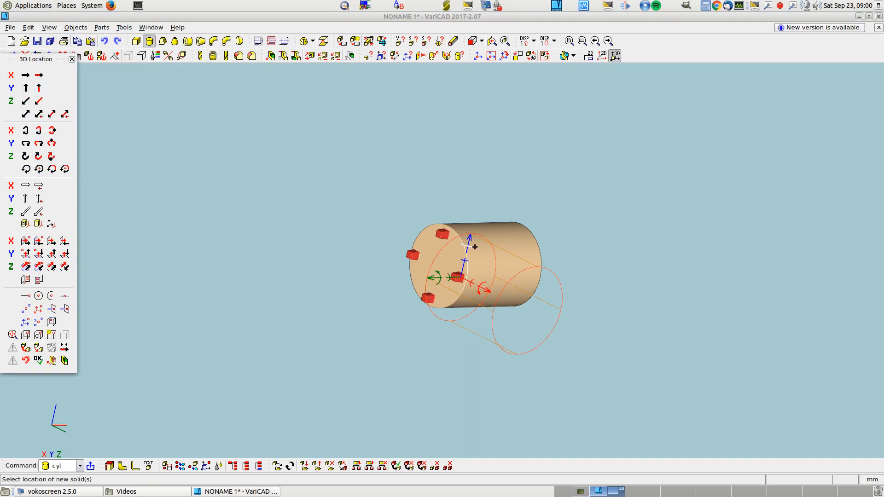
Step: Locate the blue cylinder at the center of the end face with the pyramids, rotate it -90 degrees about its Y axis, and insert it
{"action": "right_click", "coordinate": [454, 235]}
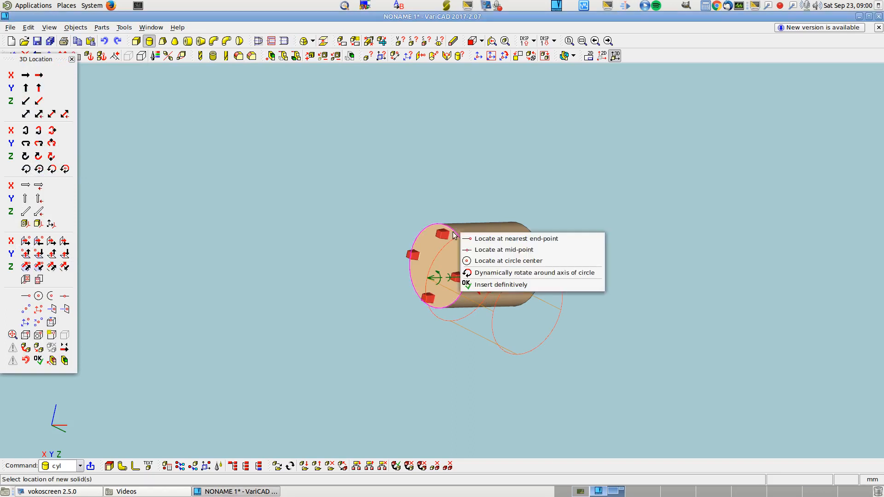
{"action": "left_click", "coordinate": [488, 260]}
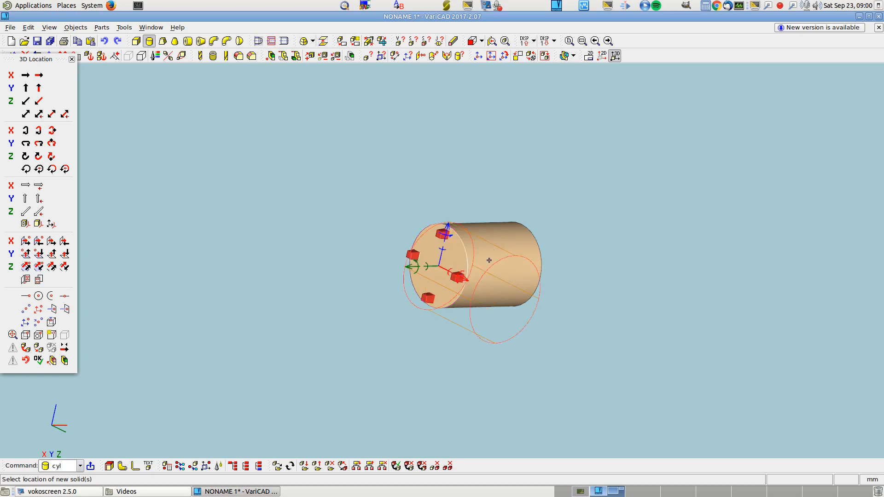
{"action": "left_click", "coordinate": [447, 234]}
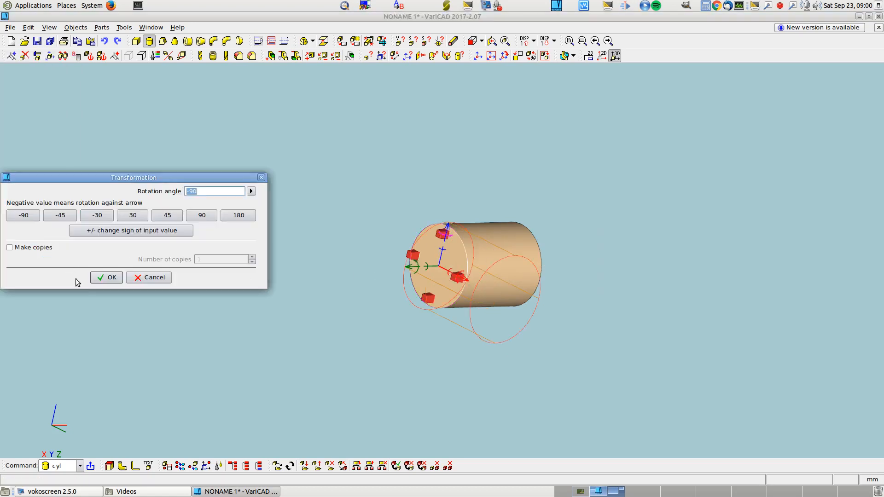
{"action": "left_click", "coordinate": [99, 277]}
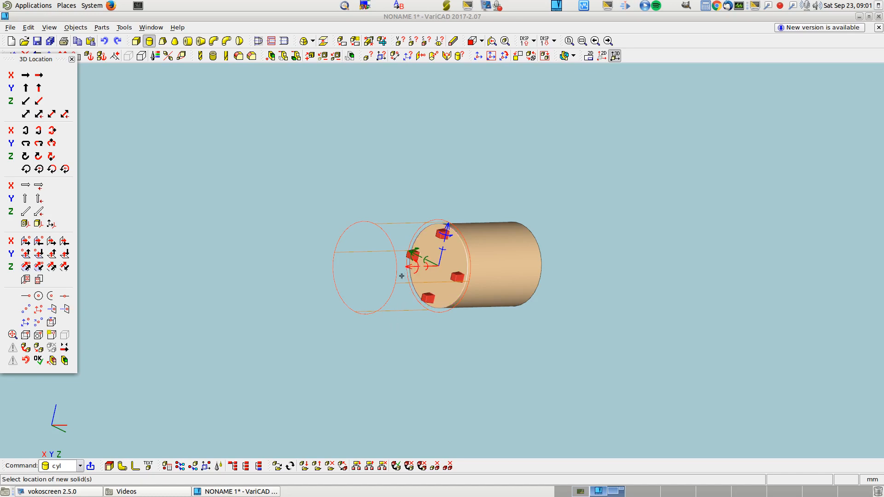
{"action": "key", "text": "Return"}
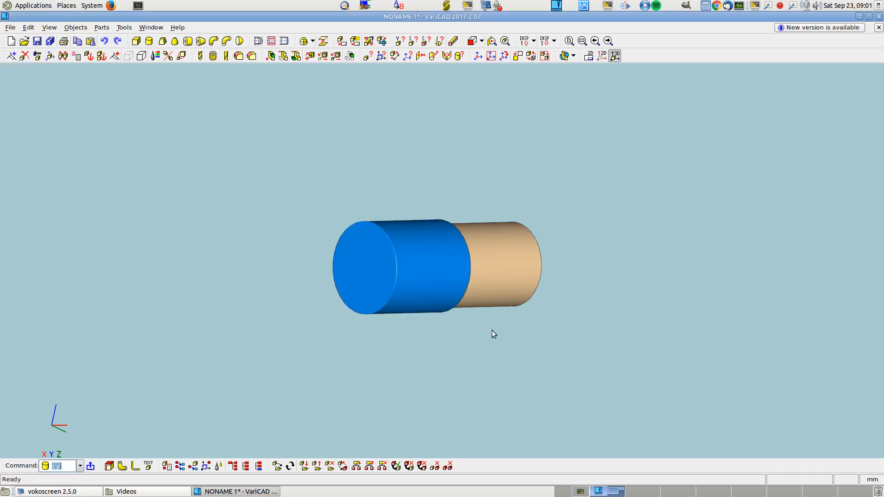
{"action": "middle_click_drag", "start_coordinate": [685, 286], "coordinate": [456, 331]}
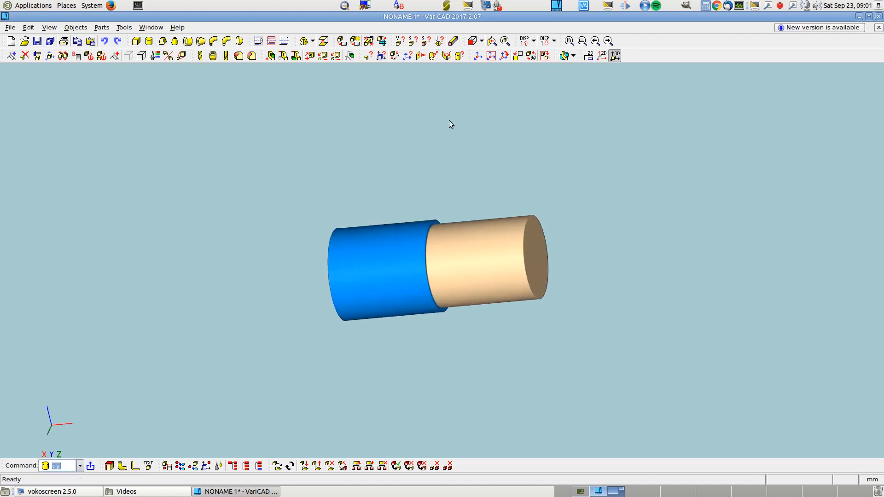
Step: Chamfer the circular edge of the tan cylinder's toothed end, using a 1 mm distance in the unmarked direction
{"action": "left_click", "coordinate": [252, 56]}
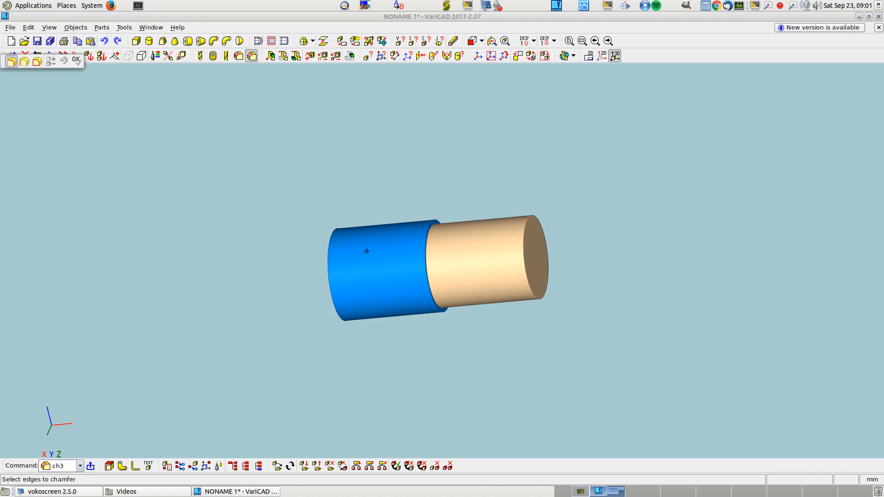
{"action": "left_click", "coordinate": [429, 245]}
{"action": "right_click", "coordinate": [433, 247]}
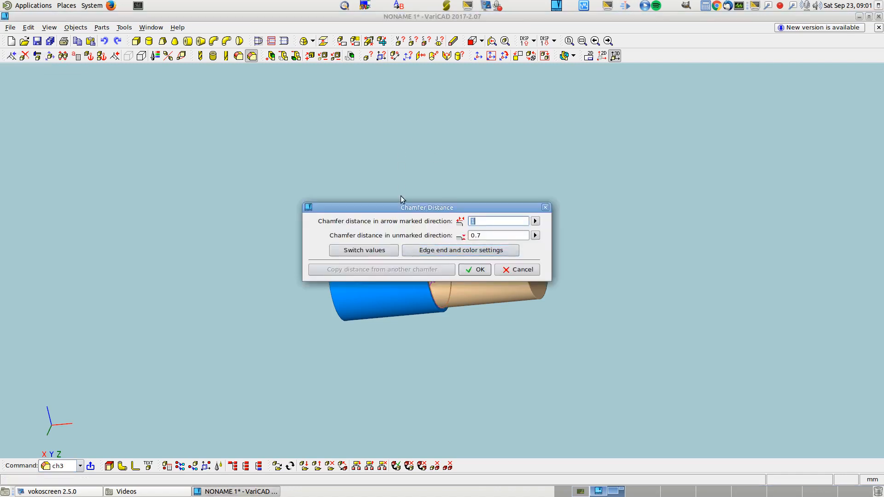
{"action": "left_click_drag", "start_coordinate": [401, 206], "coordinate": [527, 118]}
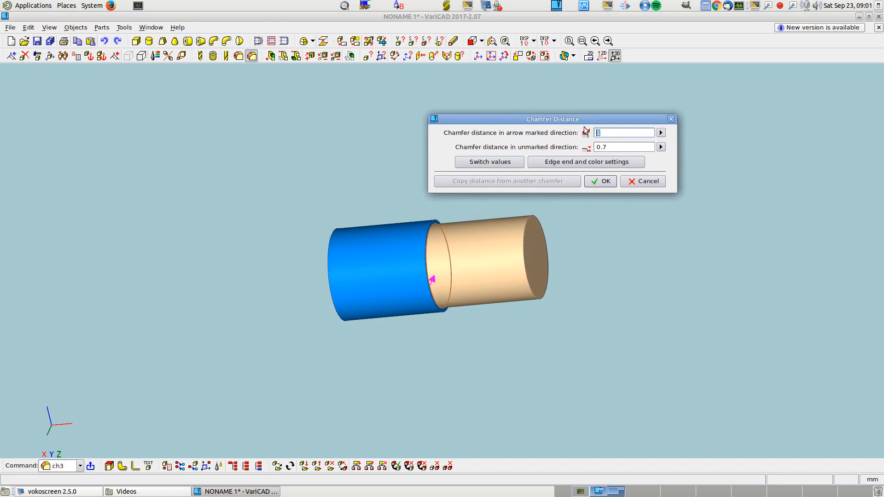
{"action": "left_click", "coordinate": [610, 146]}
{"action": "type", "text": "1"}
{"action": "left_click", "coordinate": [601, 181]}
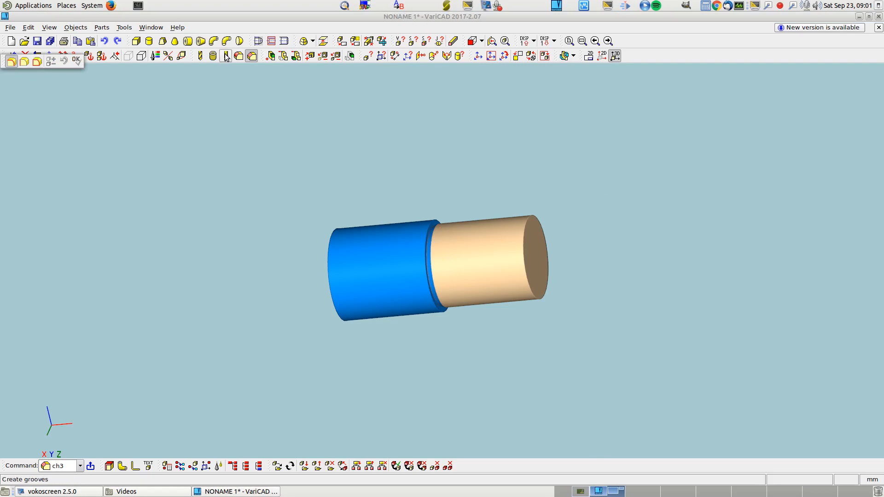
Step: Blank the blue cylinder and recolor the entire toothed cylinder, including its teeth and chamfer, with tan color 17
{"action": "left_click", "coordinate": [128, 56]}
{"action": "left_click", "coordinate": [371, 259]}
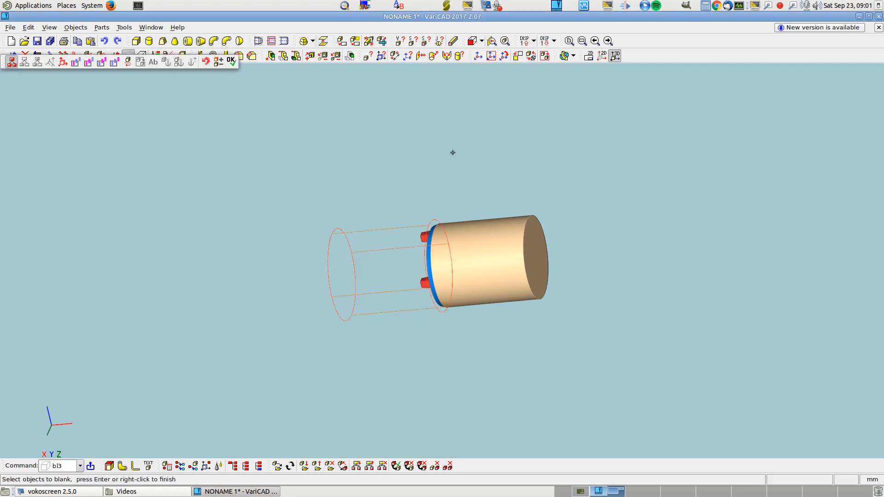
{"action": "middle_click_drag", "start_coordinate": [258, 350], "coordinate": [363, 270]}
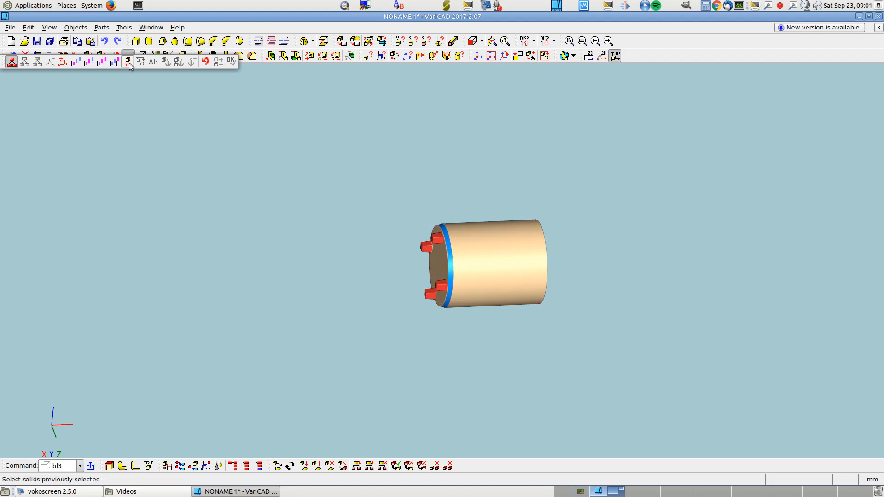
{"action": "left_click", "coordinate": [153, 60]}
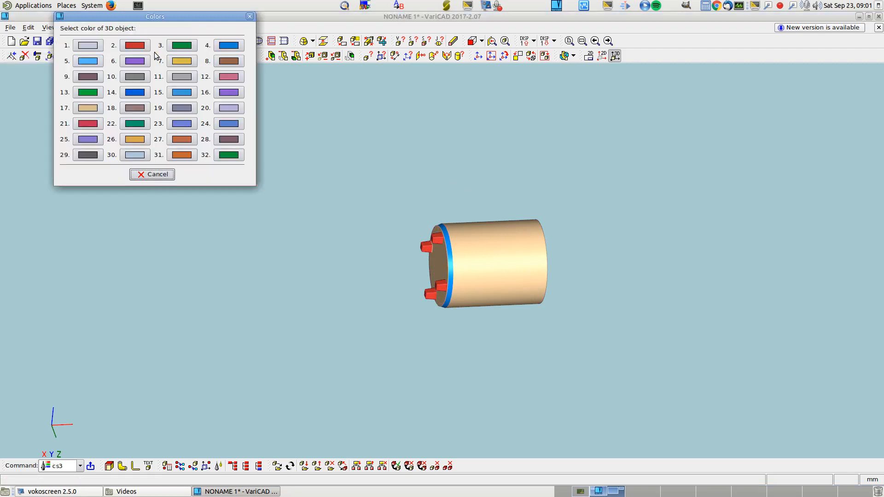
{"action": "left_click", "coordinate": [87, 107]}
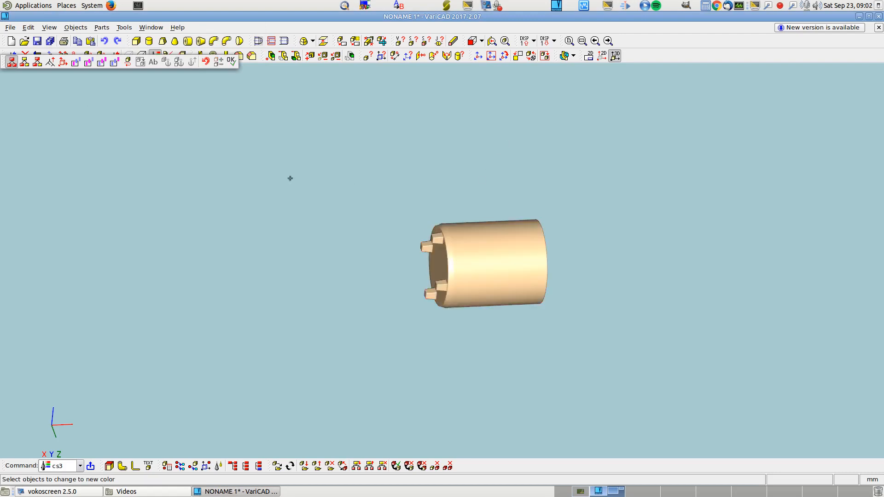
Step: Unblank all objects to bring back the blue cylinder
{"action": "left_click", "coordinate": [139, 60]}
{"action": "double_click", "coordinate": [96, 74]}
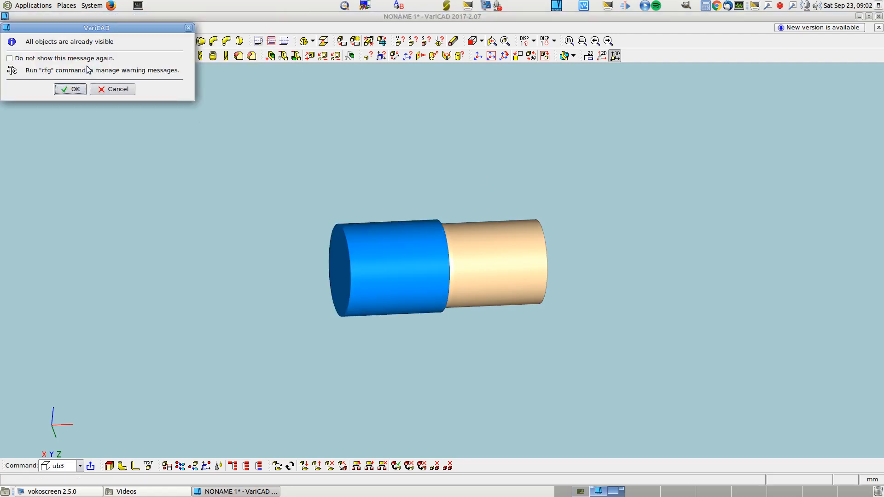
{"action": "left_click", "coordinate": [57, 89]}
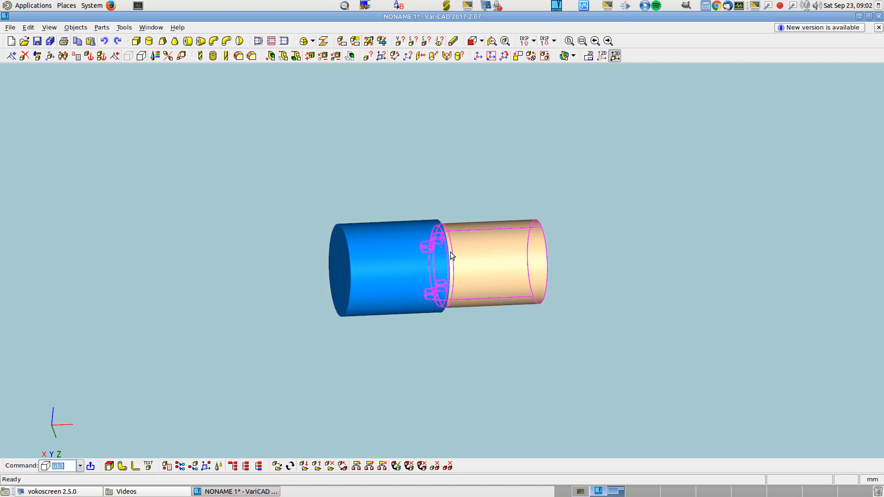
Step: Translate the tan toothed cylinder 3 mm along its axis, further into the blue cylinder
{"action": "left_click", "coordinate": [50, 55]}
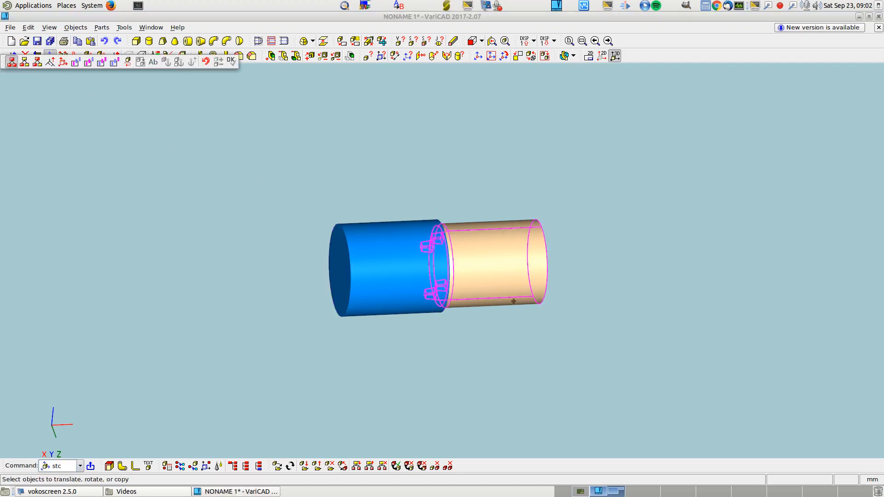
{"action": "left_click", "coordinate": [510, 285]}
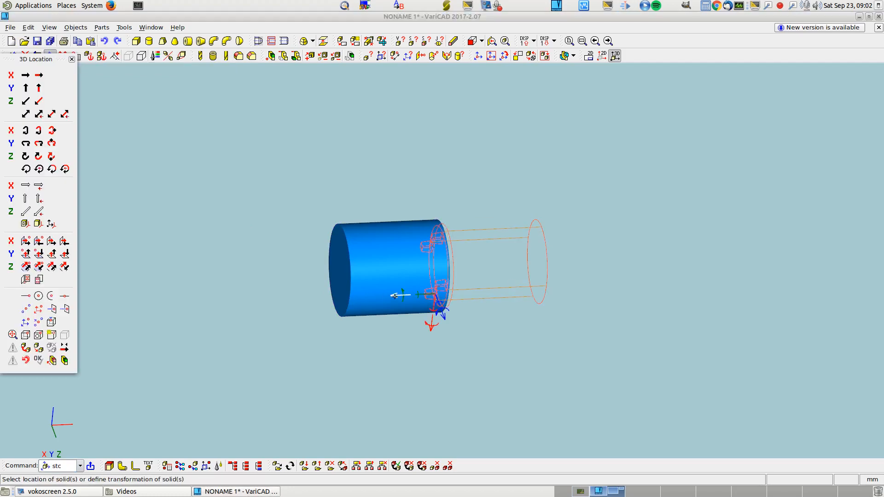
{"action": "left_click", "coordinate": [395, 296]}
{"action": "type", "text": "5"}
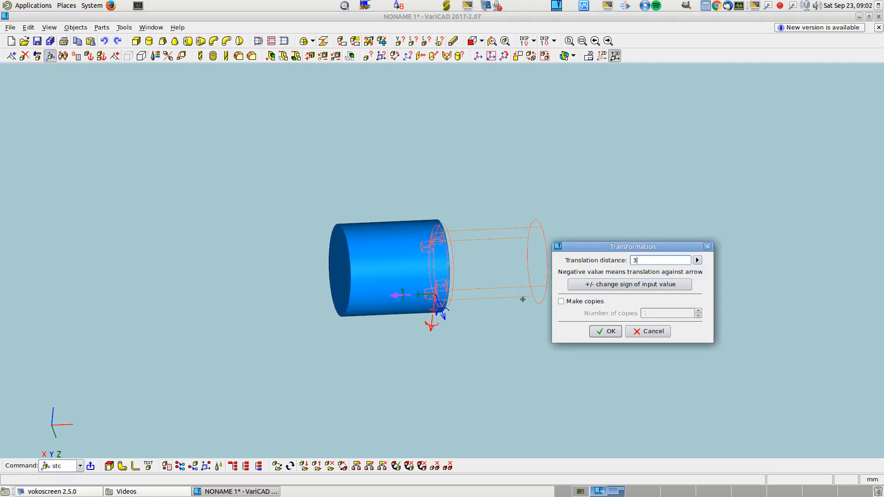
{"action": "left_click", "coordinate": [607, 331]}
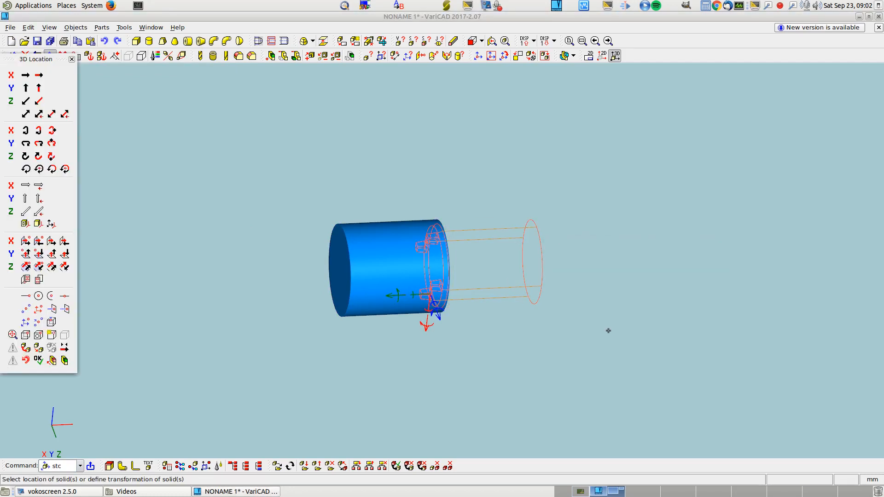
{"action": "right_click", "coordinate": [660, 228]}
Step: Cut the blue cylinder with the tan toothed cylinder, keeping the cutting solid
{"action": "middle_click_drag", "start_coordinate": [685, 249], "coordinate": [439, 319]}
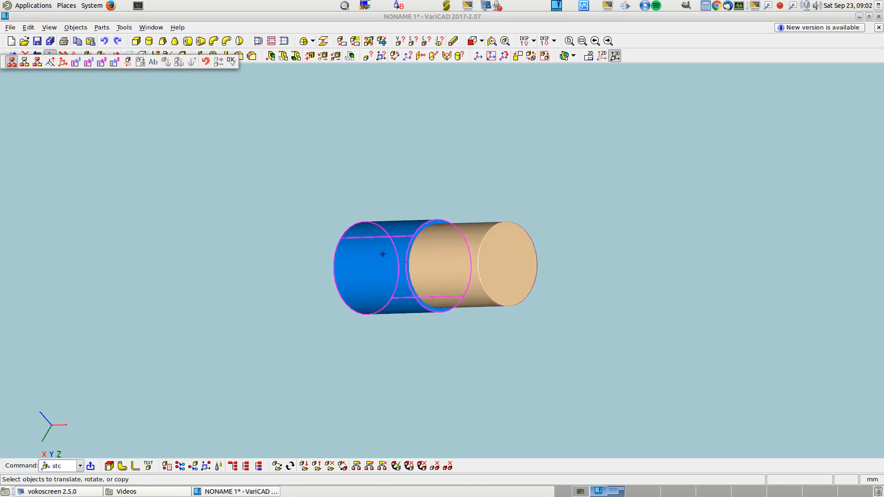
{"action": "left_click", "coordinate": [295, 57]}
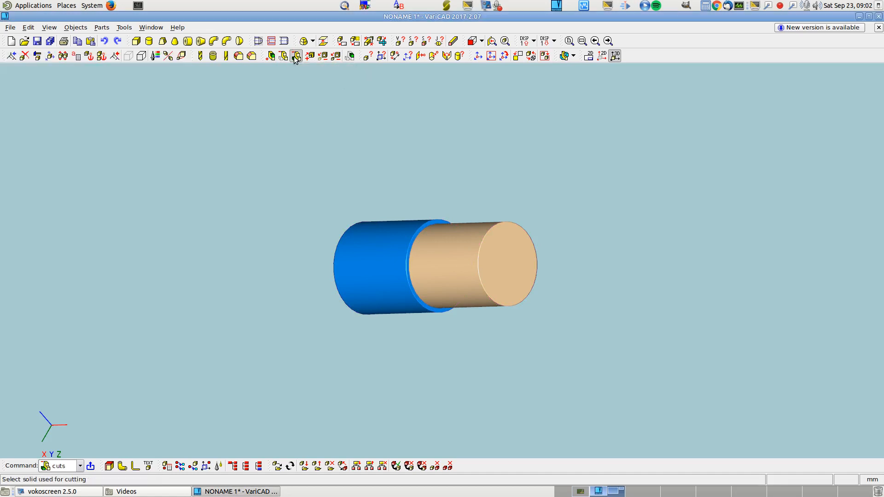
{"action": "left_click", "coordinate": [515, 282]}
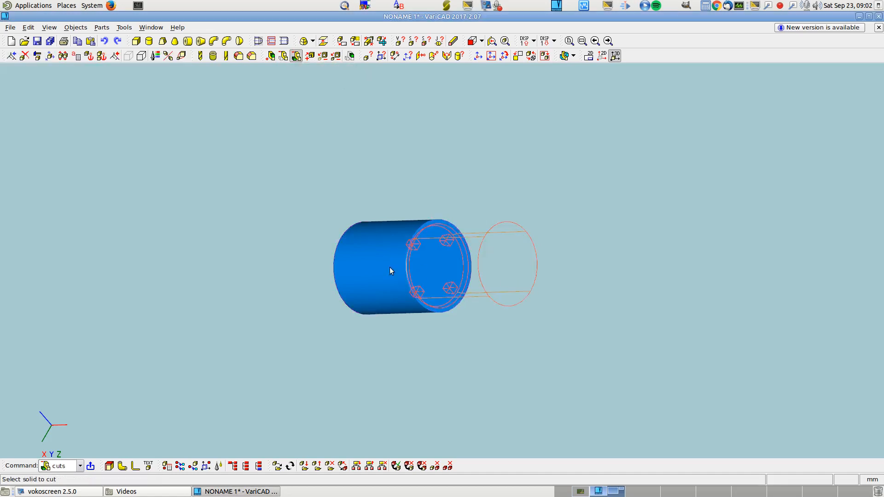
{"action": "left_click", "coordinate": [391, 268]}
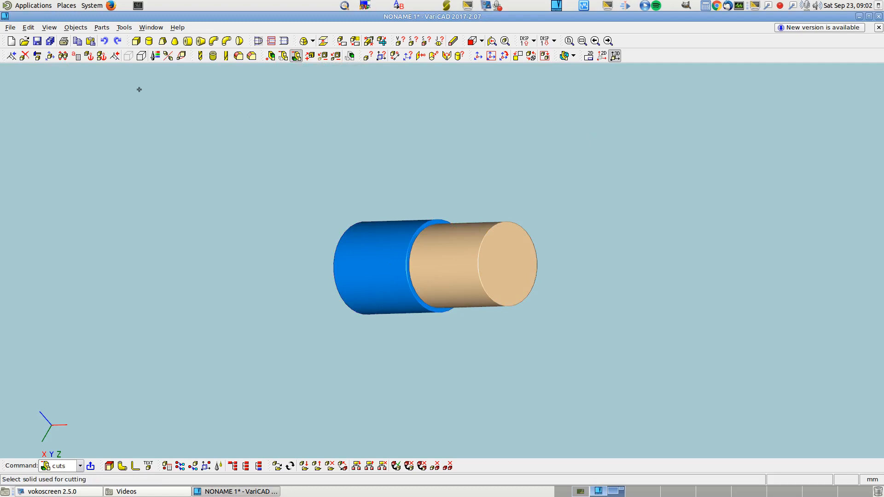
Step: Temporarily blank the tan cylinder to inspect the recess cut in the blue cylinder, and unblank all objects
{"action": "left_click", "coordinate": [142, 56]}
{"action": "left_click", "coordinate": [511, 278]}
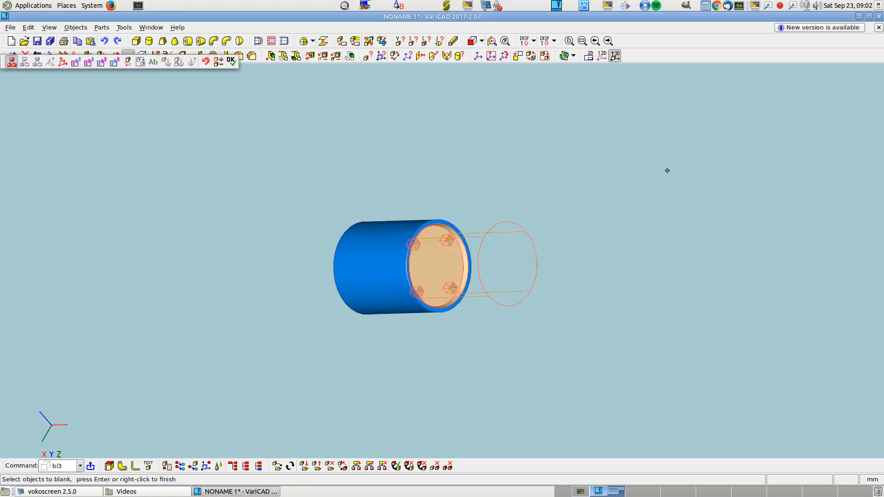
{"action": "right_click", "coordinate": [637, 157]}
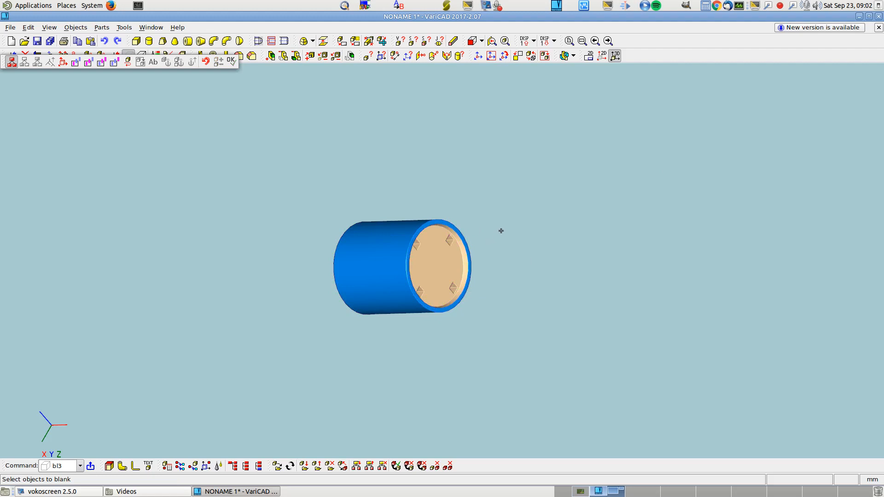
{"action": "left_click", "coordinate": [141, 52]}
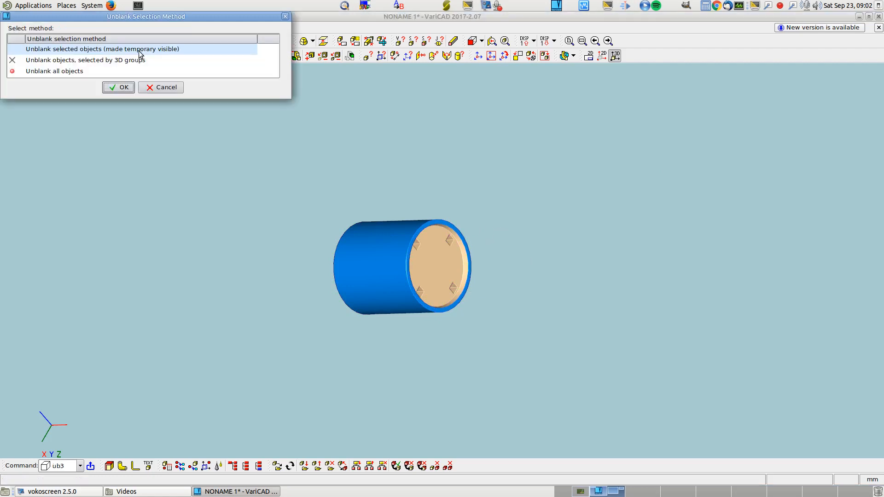
{"action": "double_click", "coordinate": [110, 73]}
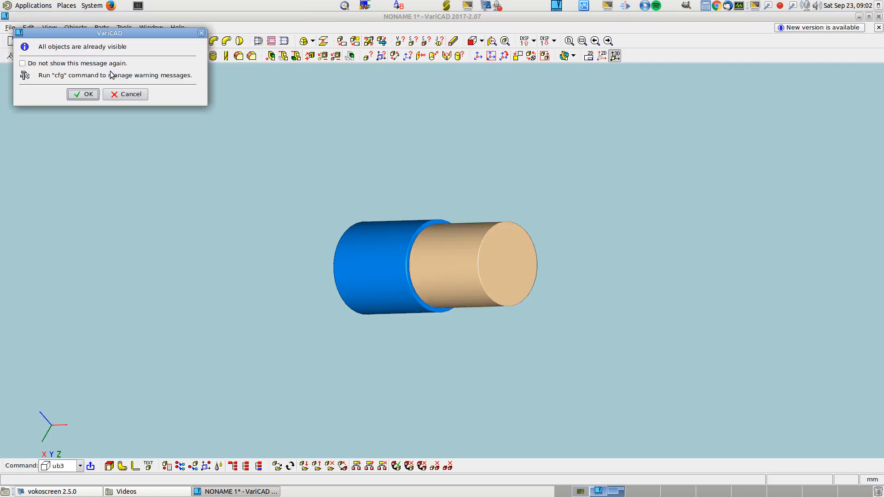
{"action": "left_click", "coordinate": [82, 93]}
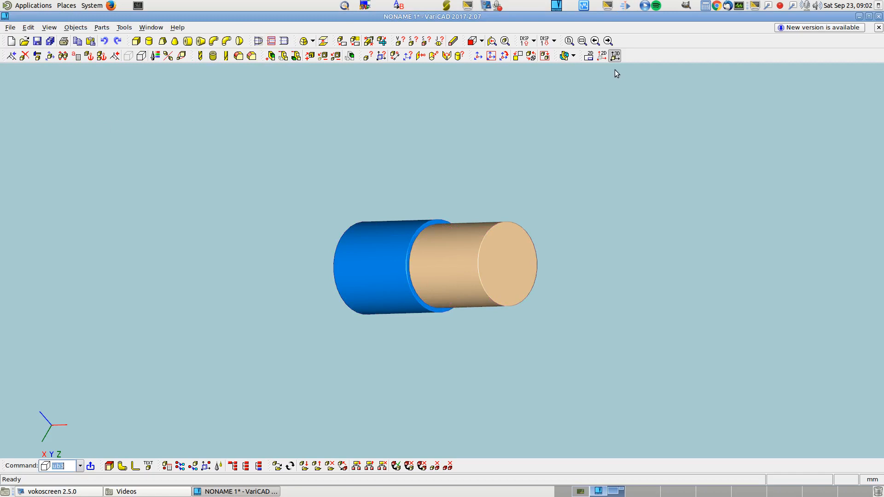
Step: Start transforming the tan toothed cylinder and rotate it 180 degrees about its X axis
{"action": "left_click", "coordinate": [50, 56]}
{"action": "left_click", "coordinate": [459, 252]}
{"action": "right_click", "coordinate": [460, 254]}
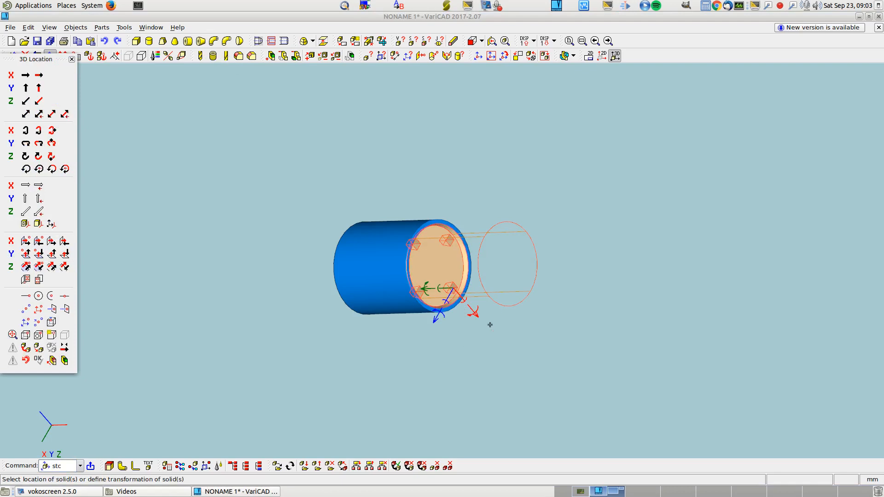
{"action": "left_click", "coordinate": [472, 313]}
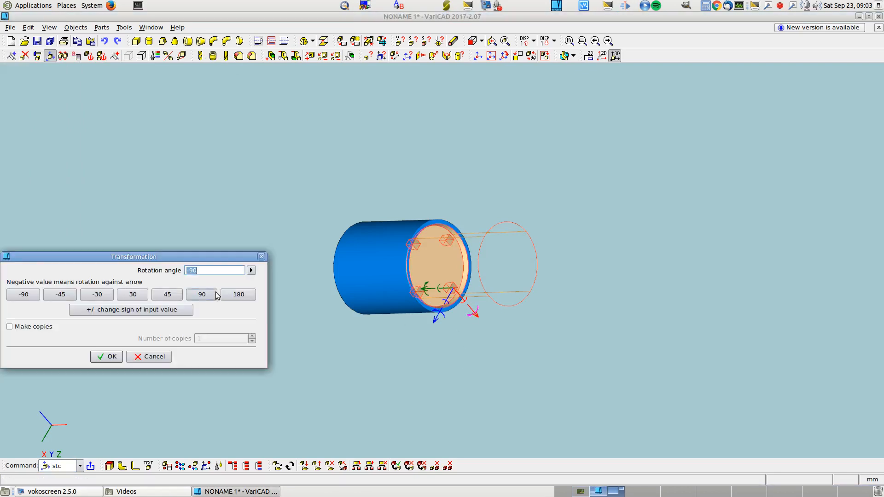
{"action": "left_click", "coordinate": [239, 296]}
{"action": "left_click", "coordinate": [104, 357]}
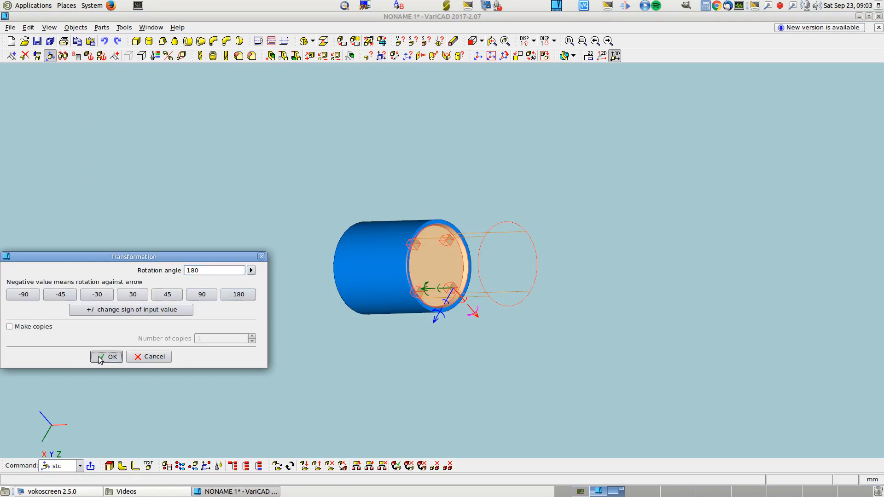
Step: Translate the tan cylinder 60 mm along its X axis, out of the blue cylinder
{"action": "middle_click_drag", "start_coordinate": [196, 344], "coordinate": [371, 162]}
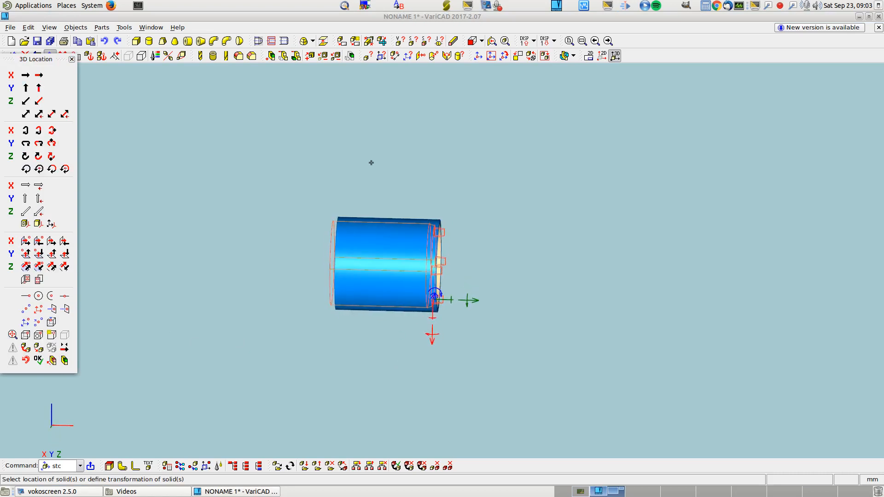
{"action": "left_click", "coordinate": [432, 342]}
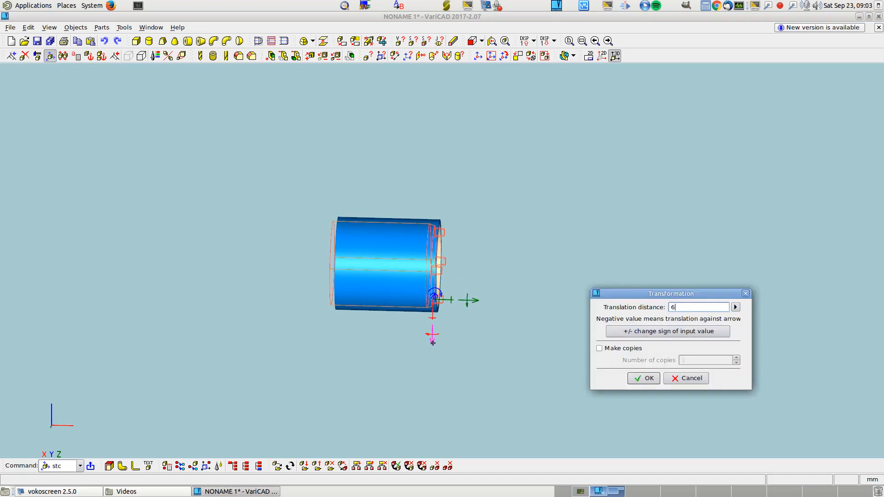
{"action": "left_click", "coordinate": [651, 381]}
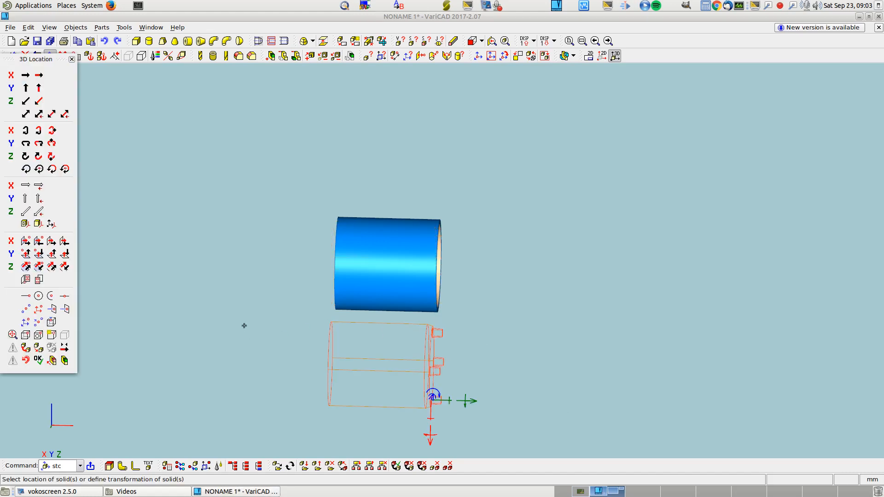
Step: Translate the tan cylinder along its Z axis by the point-to-plane distance from its plain end to the blue cylinder's closed end face, and insert it
{"action": "middle_click_drag", "start_coordinate": [244, 325], "coordinate": [294, 331]}
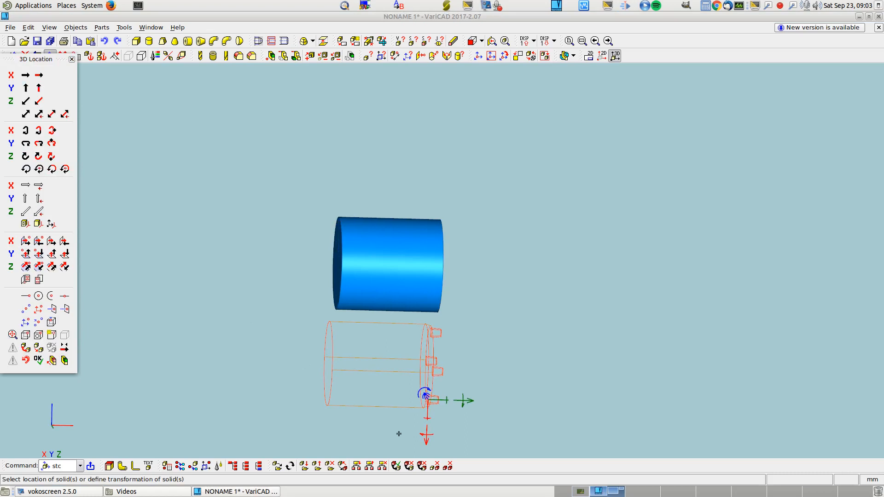
{"action": "left_click", "coordinate": [469, 402]}
{"action": "left_click", "coordinate": [296, 366]}
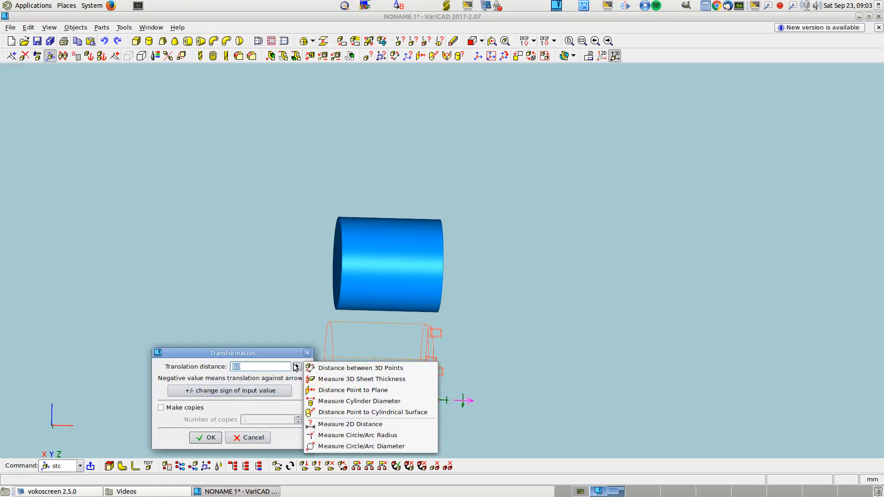
{"action": "left_click", "coordinate": [332, 391]}
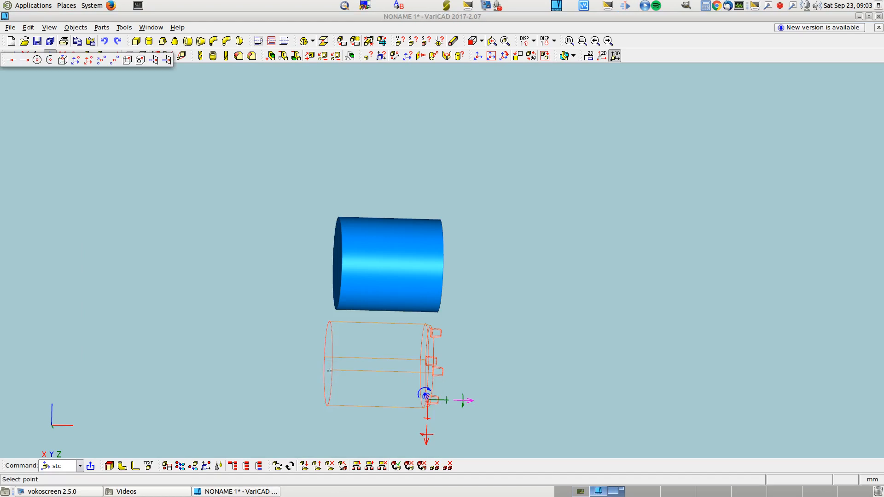
{"action": "left_click", "coordinate": [329, 323]}
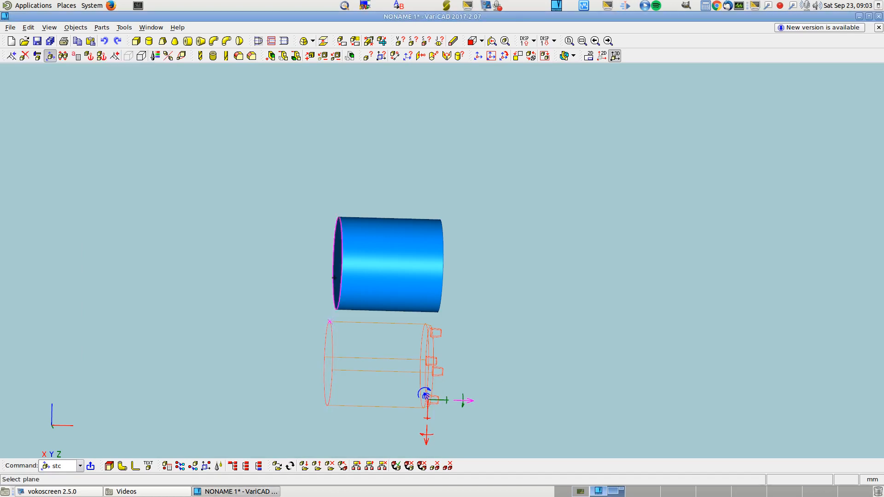
{"action": "left_click", "coordinate": [334, 277]}
{"action": "left_click", "coordinate": [211, 427]}
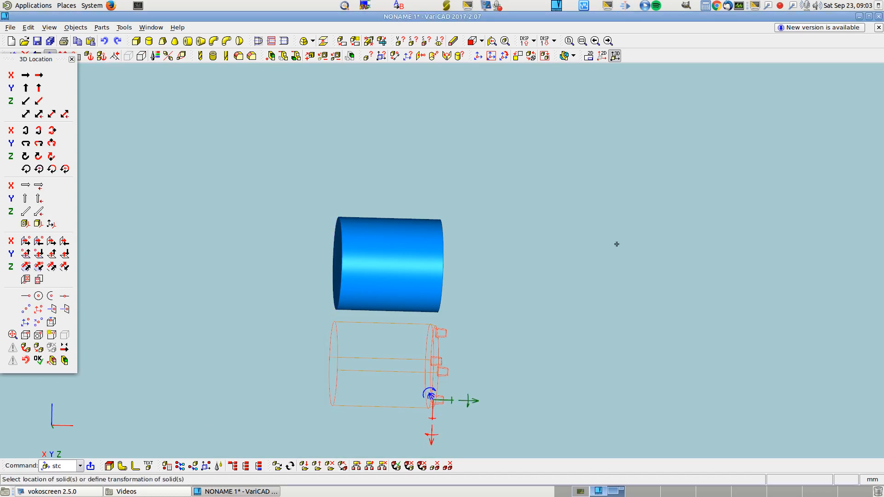
{"action": "middle_click_drag", "start_coordinate": [605, 338], "coordinate": [416, 98]}
{"action": "middle_click_drag", "start_coordinate": [606, 391], "coordinate": [315, 105]}
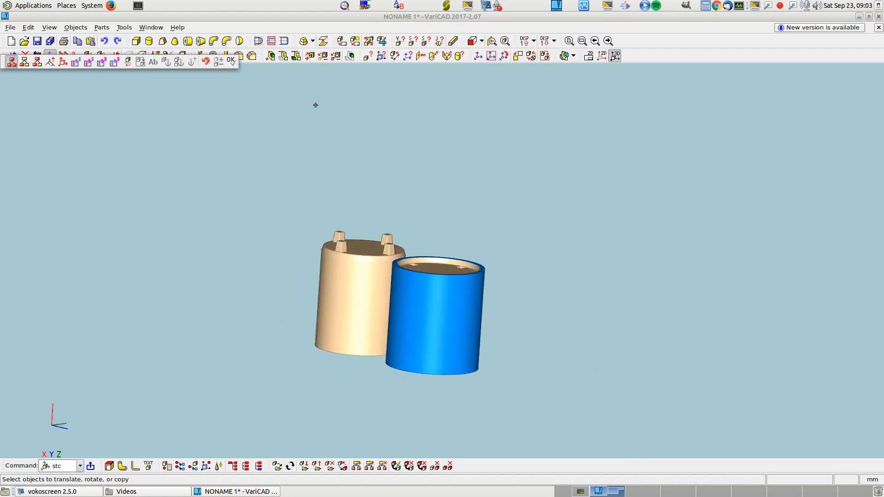
Step: Save the model under the file name coupling in the Desktop folder of the home directory, as a VariCAD file
{"action": "left_click", "coordinate": [9, 27]}
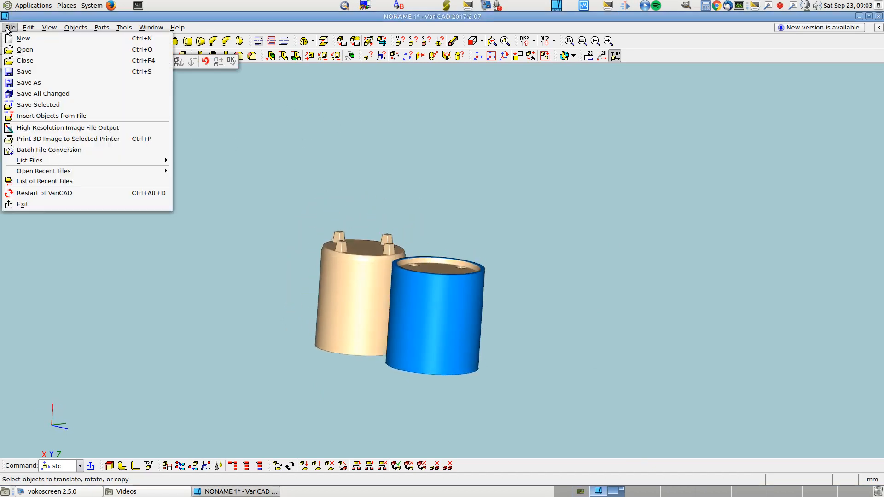
{"action": "left_click", "coordinate": [29, 82]}
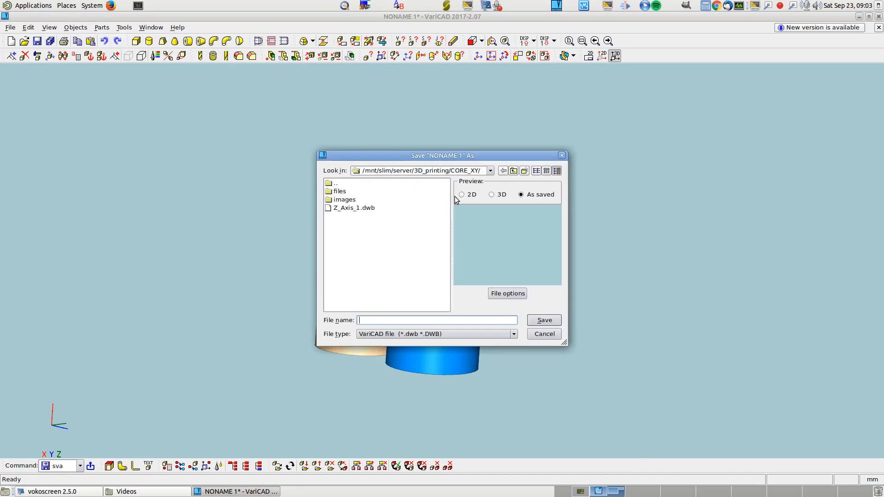
{"action": "left_click", "coordinate": [513, 171]}
{"action": "left_click", "coordinate": [514, 171]}
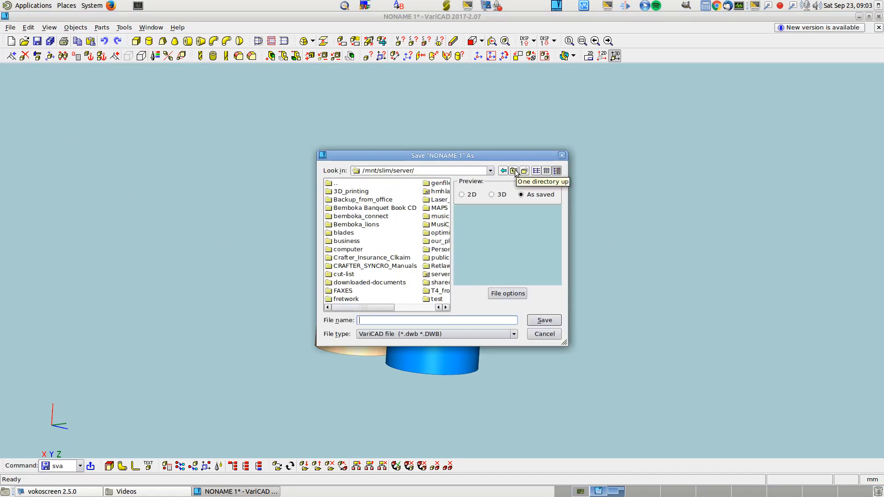
{"action": "left_click", "coordinate": [514, 170]}
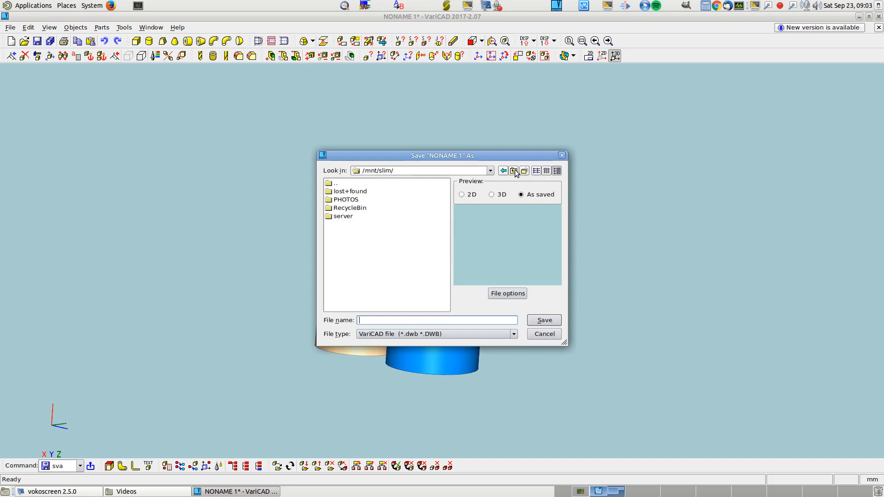
{"action": "left_click", "coordinate": [514, 170]}
{"action": "left_click", "coordinate": [515, 170]}
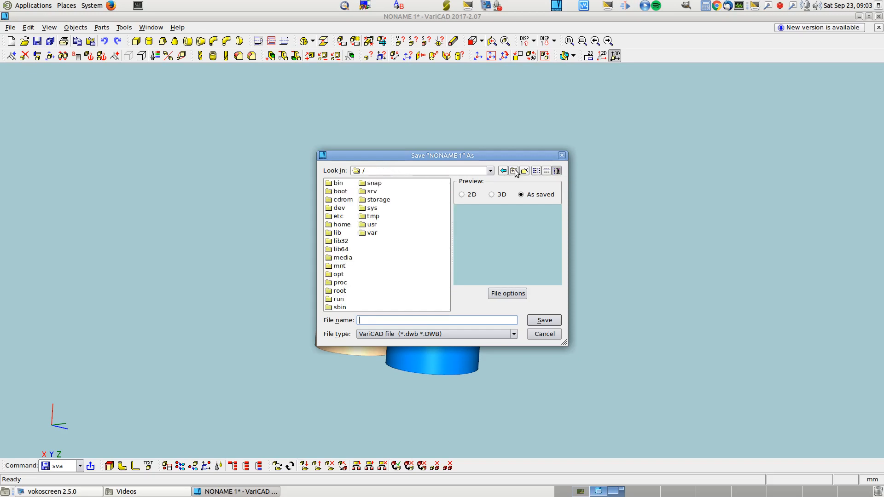
{"action": "left_click", "coordinate": [341, 225]}
{"action": "double_click", "coordinate": [341, 225]}
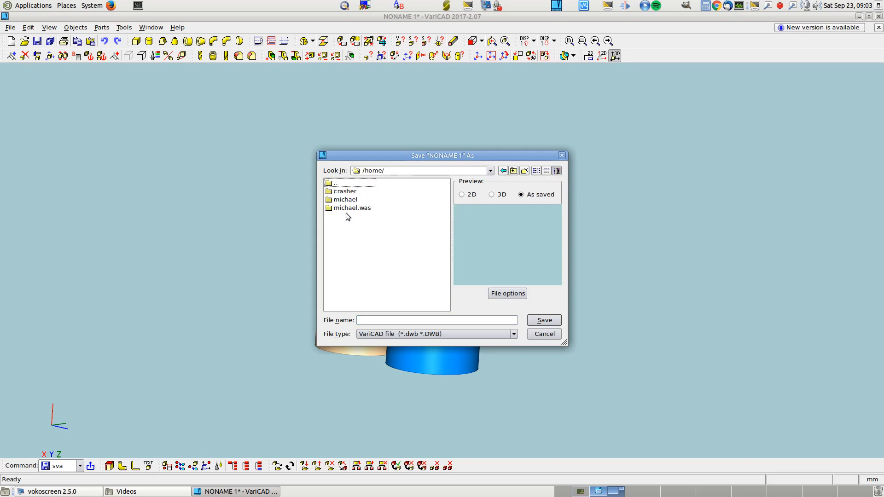
{"action": "double_click", "coordinate": [348, 199]}
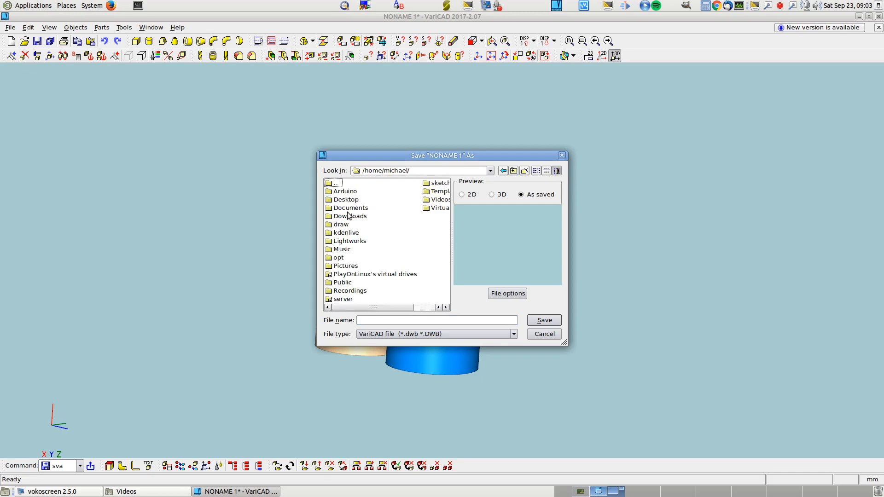
{"action": "double_click", "coordinate": [349, 200]}
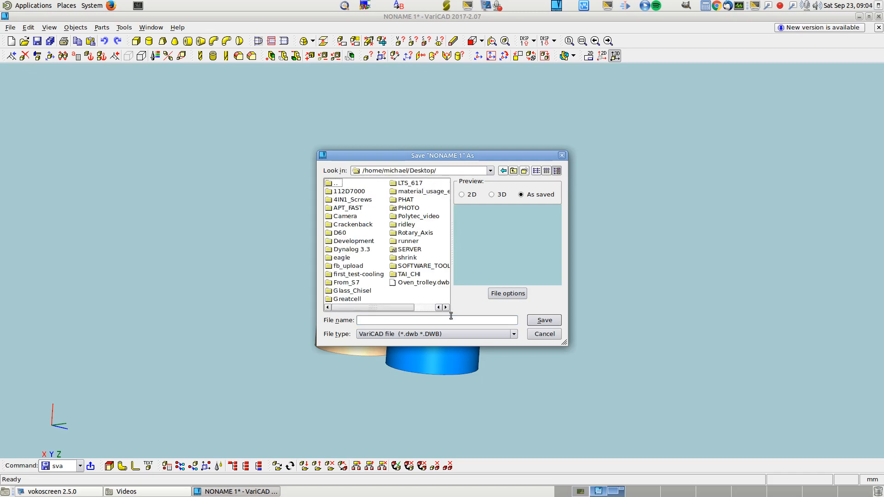
{"action": "left_click", "coordinate": [413, 320]}
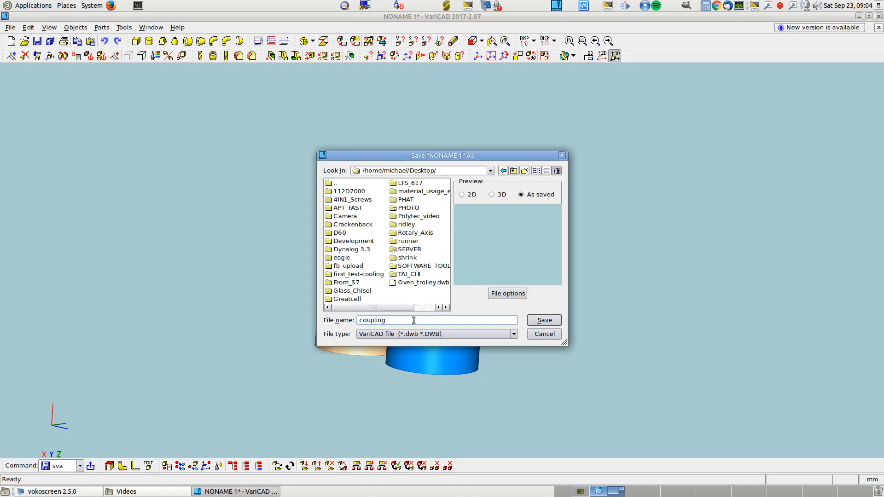
{"action": "key", "text": "Return"}
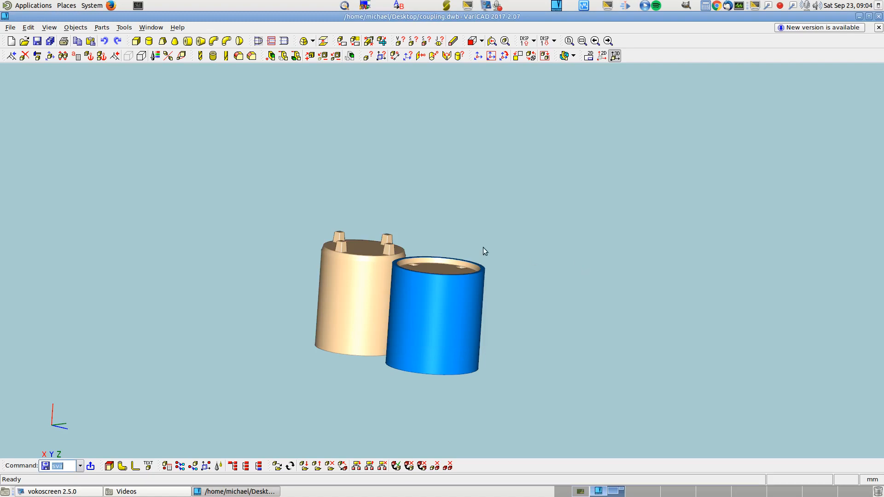
Step: Save a copy of the model to the Desktop folder as an STL 3D file named coupling
{"action": "left_click", "coordinate": [10, 27]}
{"action": "mouse_move", "coordinate": [33, 172]}
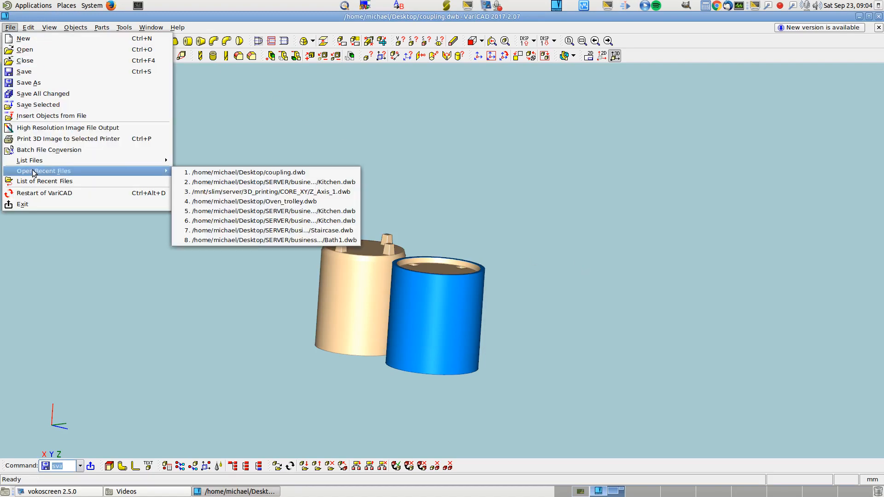
{"action": "left_click", "coordinate": [55, 85]}
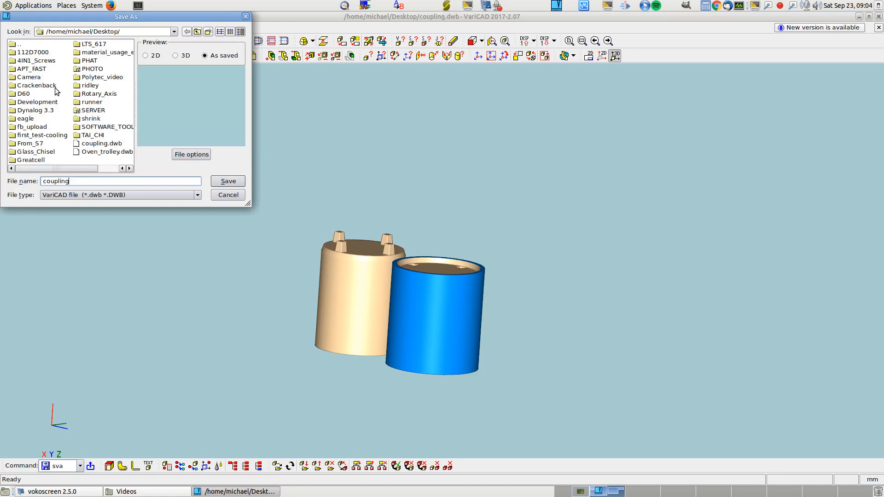
{"action": "left_click", "coordinate": [197, 195]}
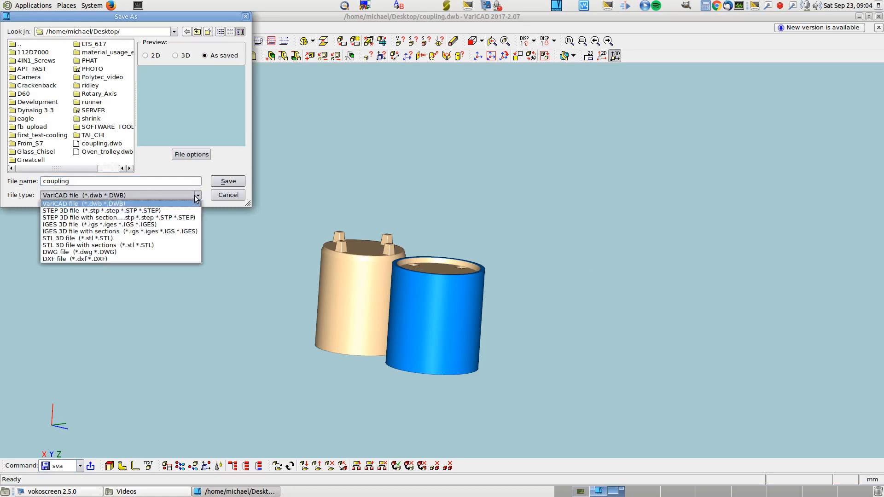
{"action": "left_click", "coordinate": [161, 238]}
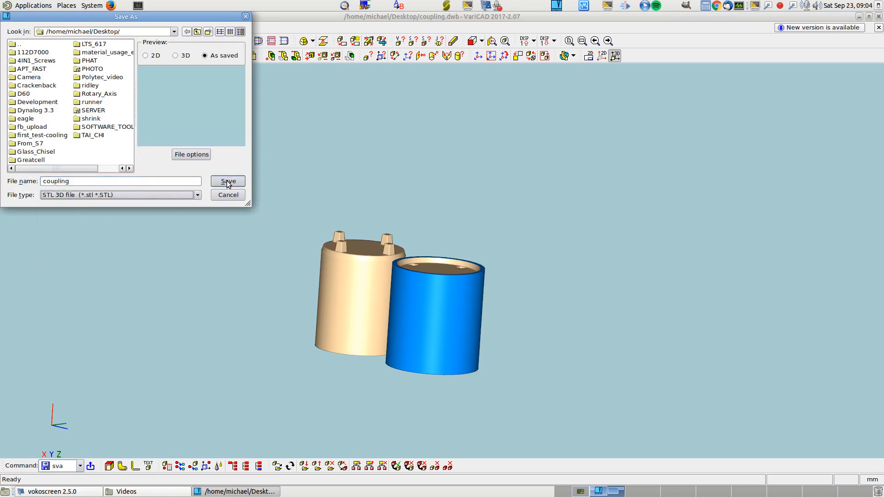
{"action": "left_click", "coordinate": [227, 181]}
Step: Switch to Slic3r and add coupling.stl from the Desktop folder to the print bed
{"action": "left_click", "coordinate": [656, 492]}
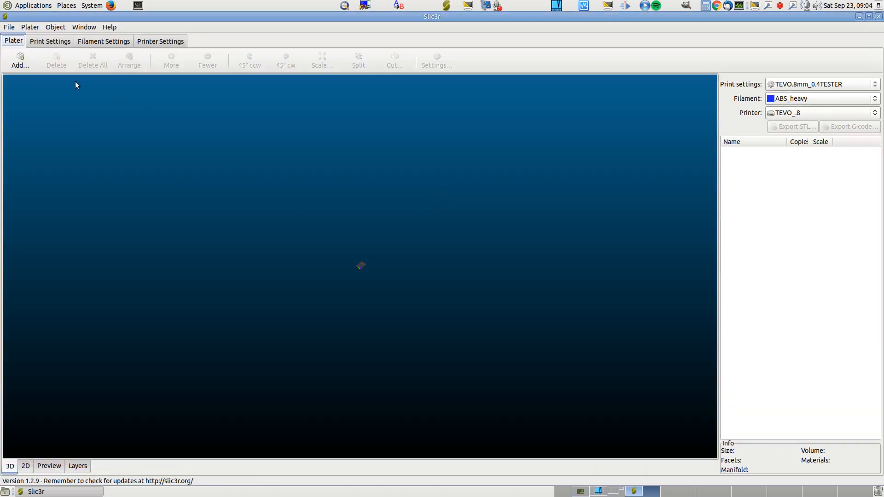
{"action": "left_click", "coordinate": [20, 60]}
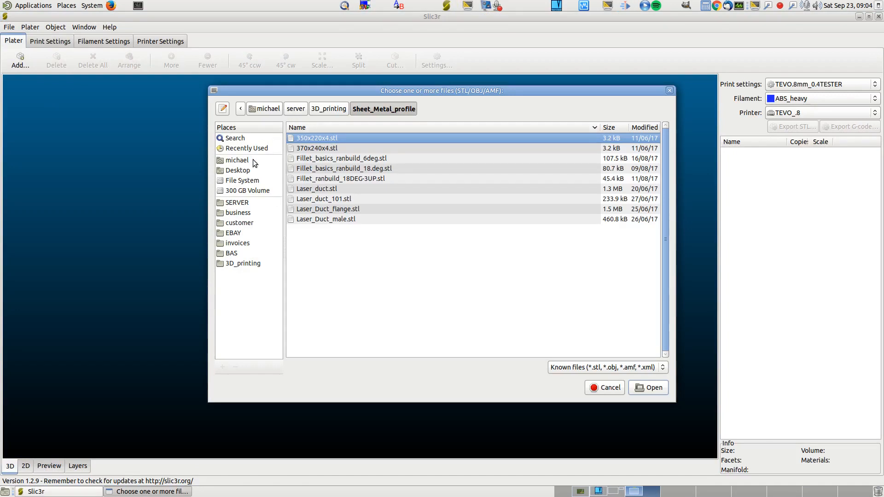
{"action": "left_click", "coordinate": [238, 173]}
{"action": "scroll", "coordinate": [363, 231], "scroll_direction": "down", "scroll_amount": 3}
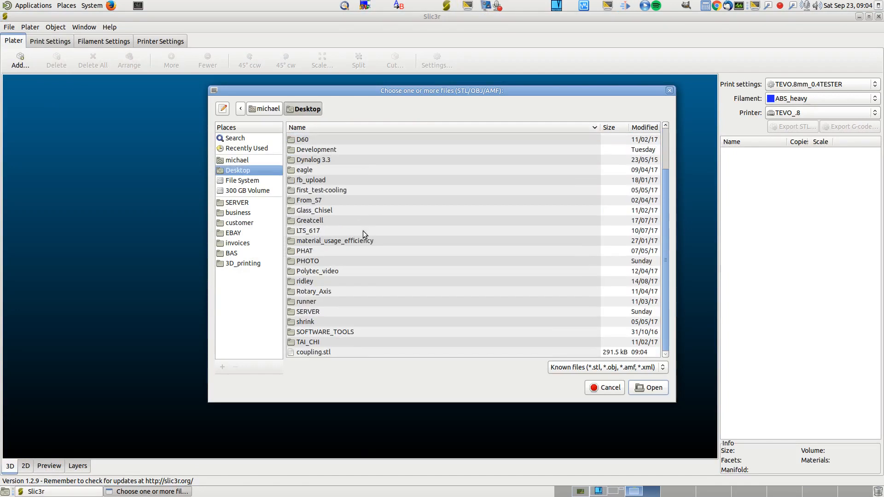
{"action": "double_click", "coordinate": [305, 352]}
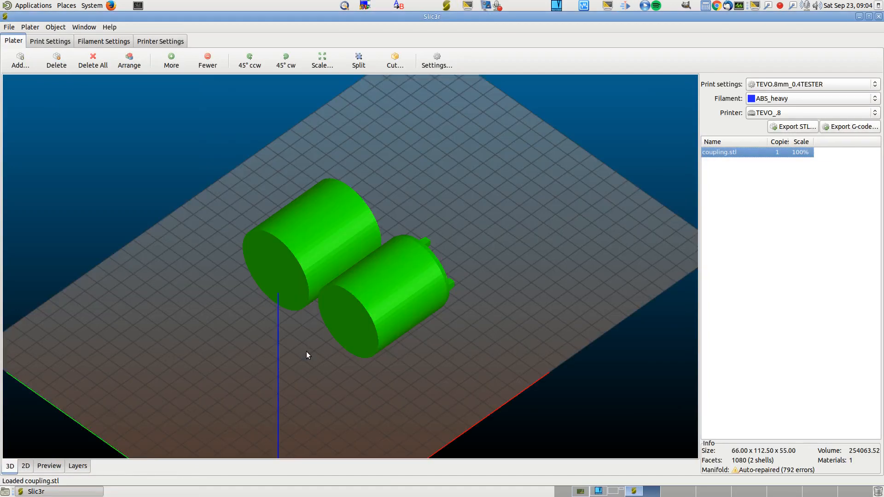
Step: Rotate the coupling model 90 degrees around the X axis
{"action": "right_click", "coordinate": [371, 311]}
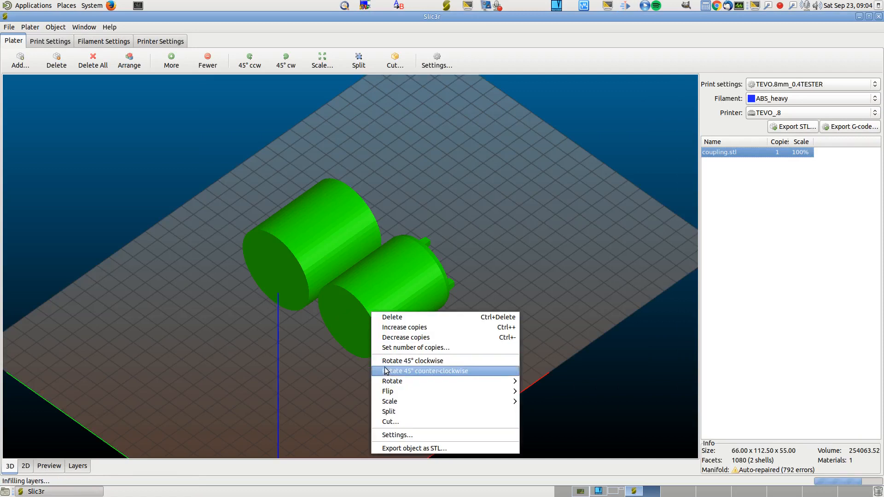
{"action": "mouse_move", "coordinate": [394, 381]}
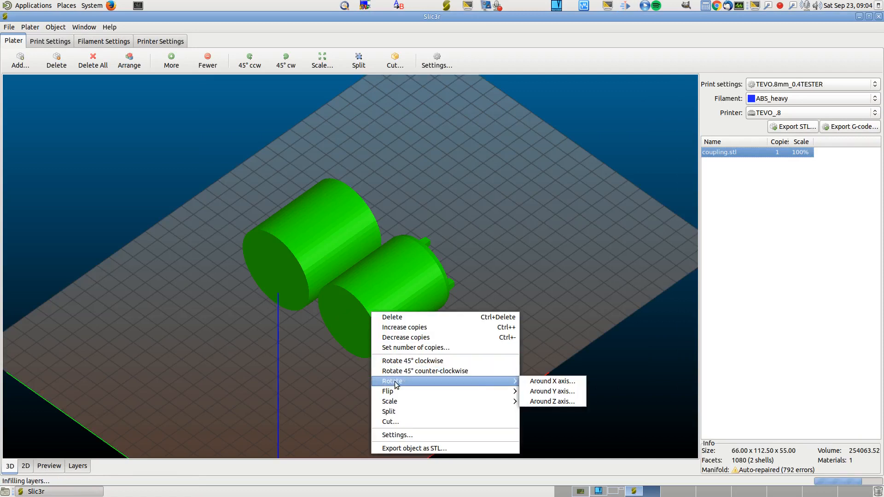
{"action": "left_click", "coordinate": [543, 382]}
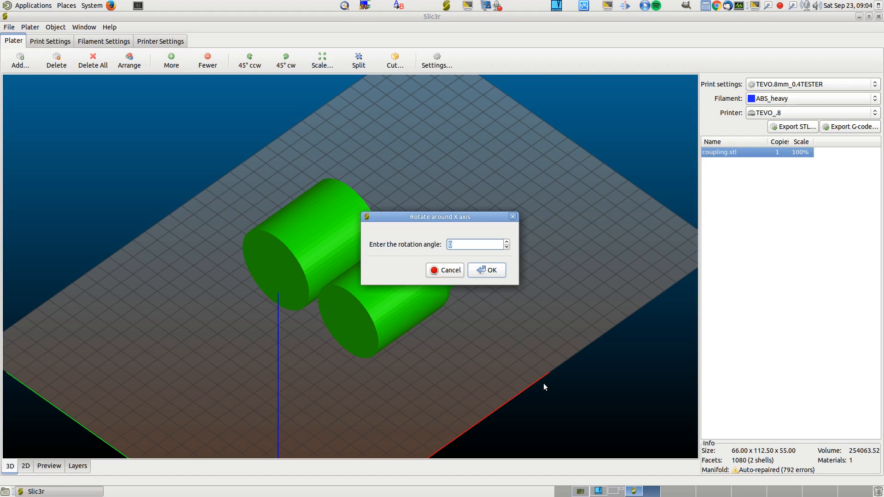
{"action": "type", "text": "90"}
{"action": "key", "text": "Return"}
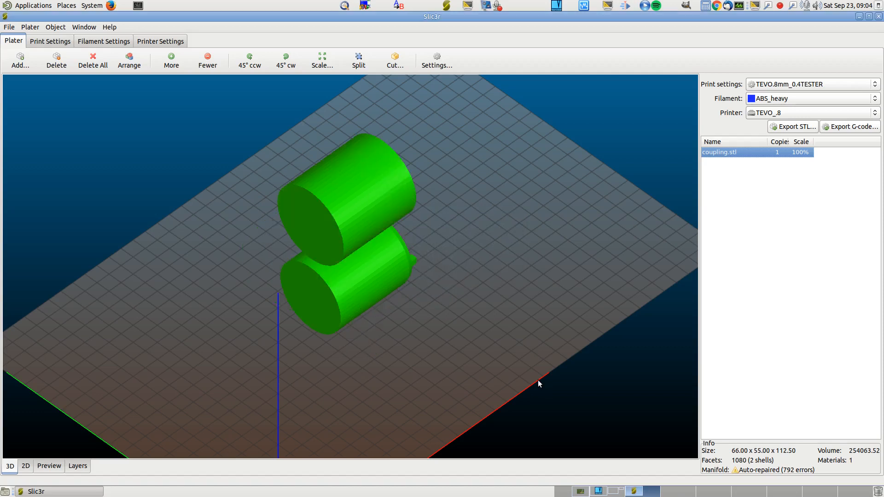
Step: Rotate the coupling model -90 degrees around the Y axis to stand the cylinders upright
{"action": "right_click", "coordinate": [393, 292]}
{"action": "mouse_move", "coordinate": [479, 362]}
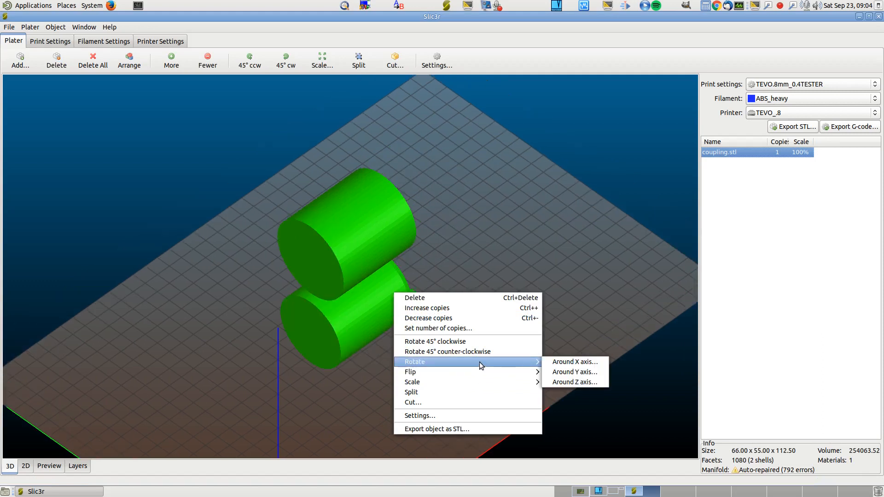
{"action": "left_click", "coordinate": [578, 371]}
{"action": "type", "text": "90"}
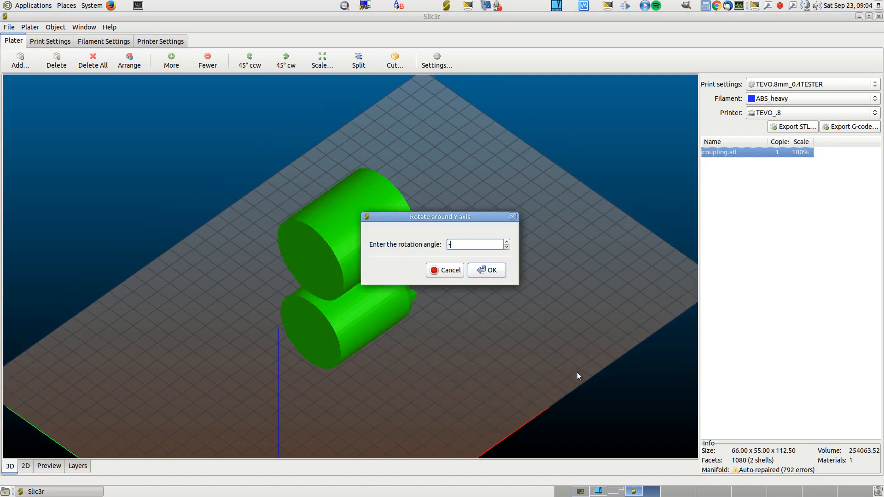
{"action": "key", "text": "Return"}
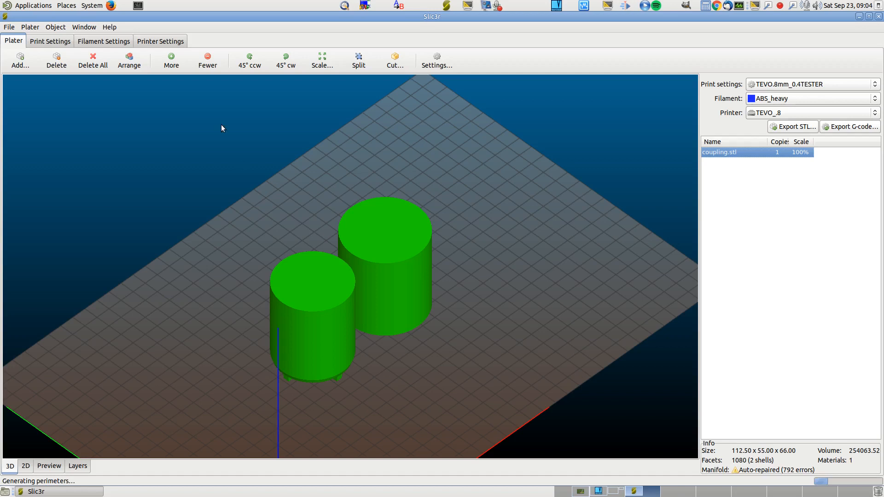
Step: Rotate the coupling model 180 degrees around the Y axis so the teeth and recesses face upward
{"action": "right_click", "coordinate": [388, 278]}
{"action": "mouse_move", "coordinate": [513, 347]}
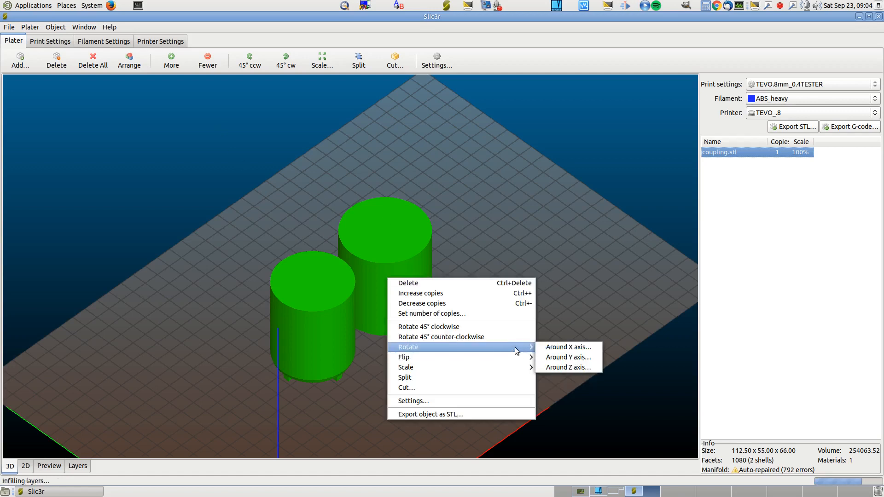
{"action": "left_click", "coordinate": [567, 357]}
{"action": "type", "text": "180"}
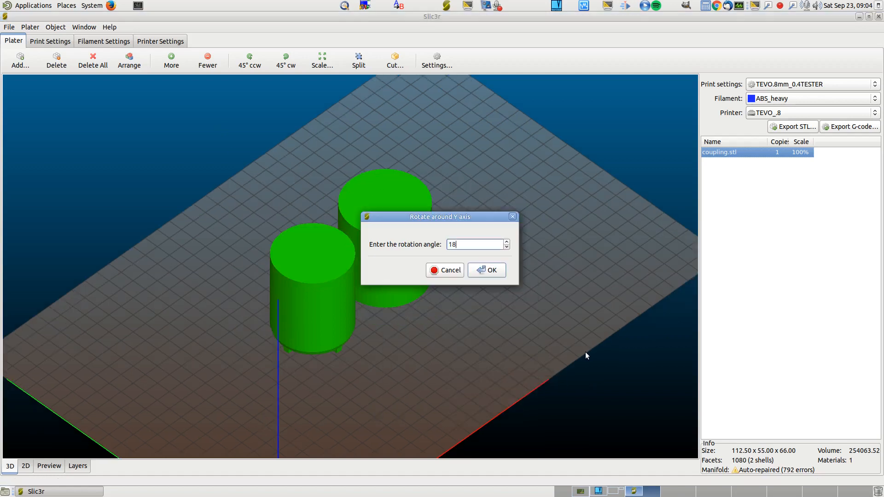
{"action": "key", "text": "Return"}
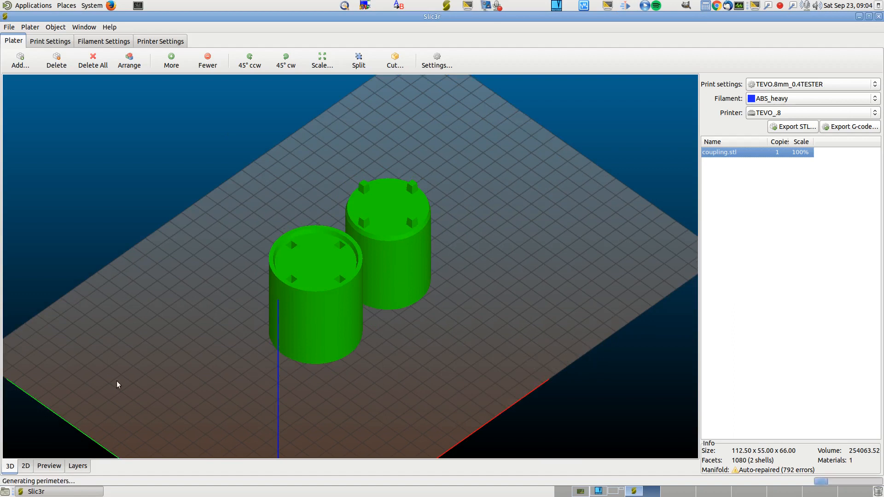
Step: Preview the sliced toolpaths and examine the teeth and recesses of both coupling halves from above and from the side
{"action": "left_click", "coordinate": [50, 466]}
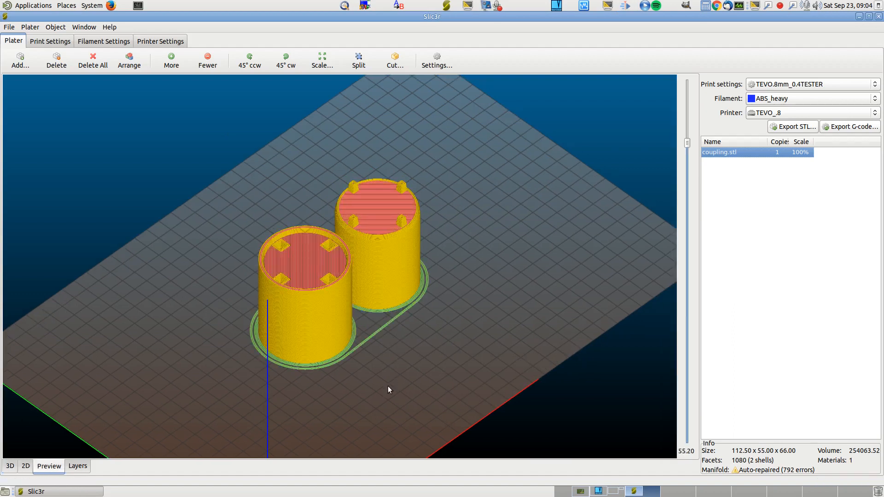
{"action": "left_click_drag", "start_coordinate": [385, 387], "coordinate": [449, 381]}
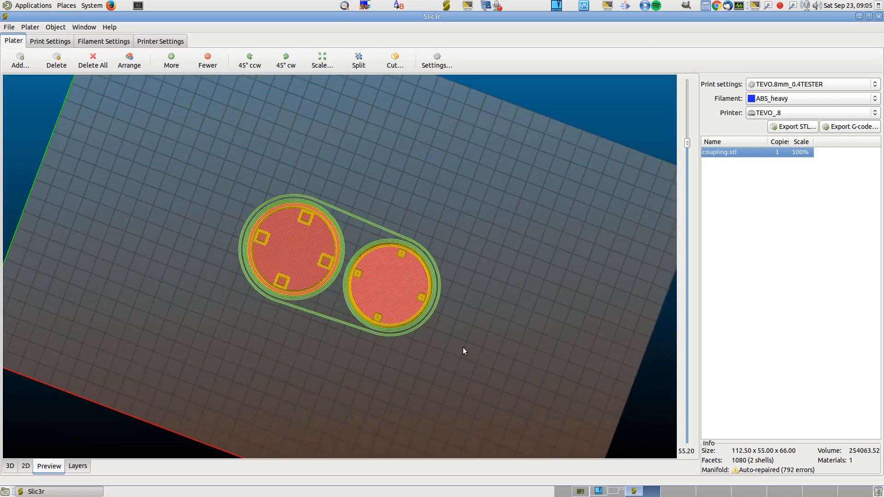
{"action": "left_click_drag", "start_coordinate": [422, 314], "coordinate": [455, 296]}
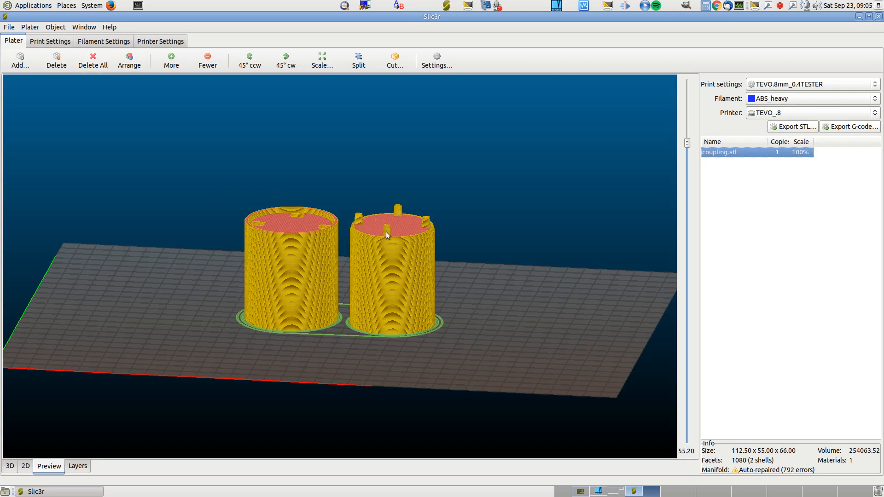
Step: Set the XY size compensation to -0.1 mm in the advanced print settings and return to the sliced preview
{"action": "left_click", "coordinate": [65, 41]}
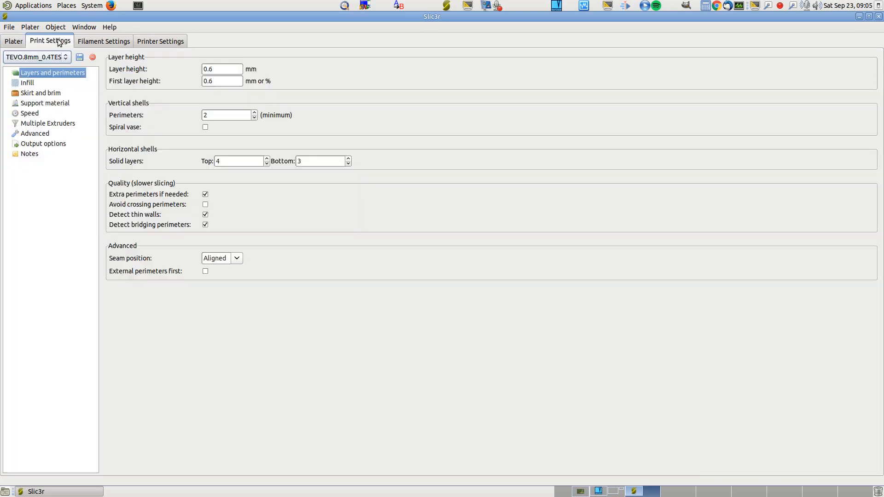
{"action": "left_click", "coordinate": [42, 133]}
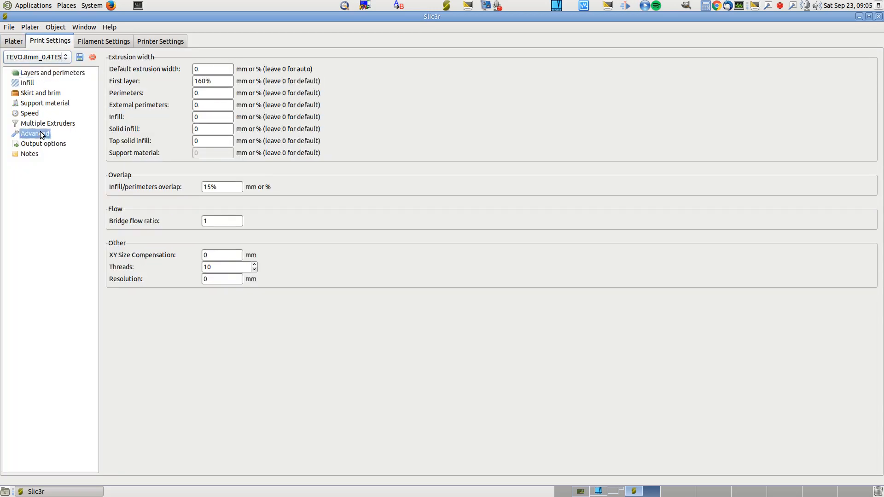
{"action": "left_click", "coordinate": [214, 256]}
{"action": "left_click_drag", "start_coordinate": [223, 254], "coordinate": [193, 257]}
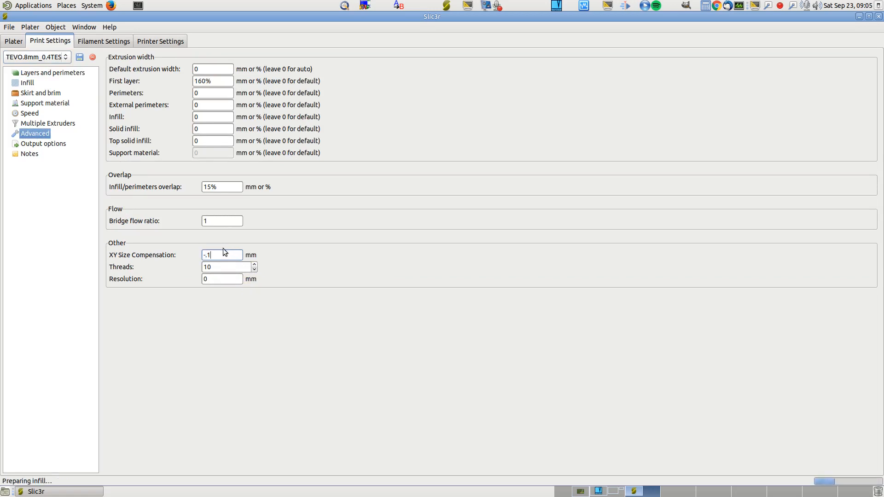
{"action": "left_click", "coordinate": [13, 41]}
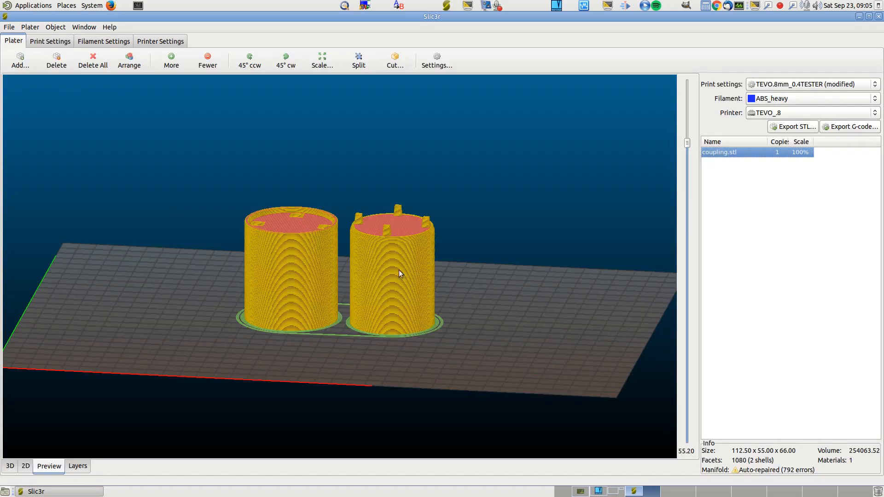
Step: Set the XY size compensation to -0.5 mm and view the re-sliced coupling preview from above
{"action": "left_click", "coordinate": [43, 44]}
{"action": "left_click", "coordinate": [224, 255]}
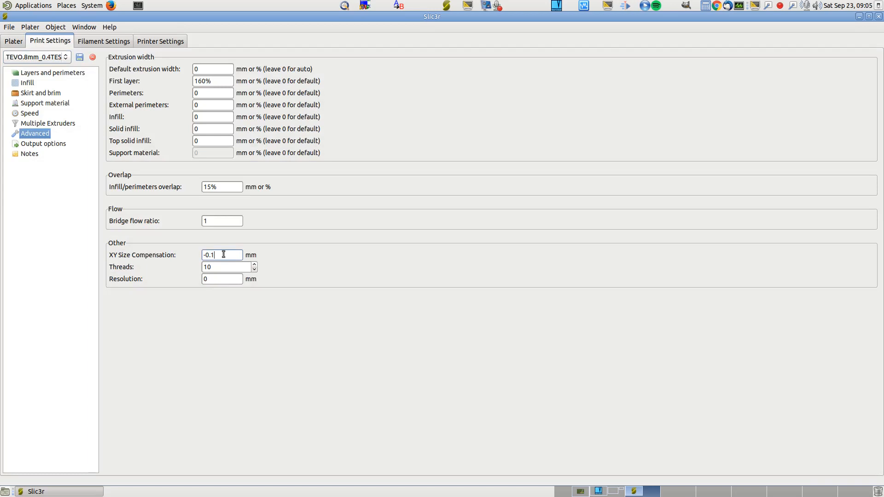
{"action": "key", "text": "BackSpace"}
{"action": "type", "text": "5"}
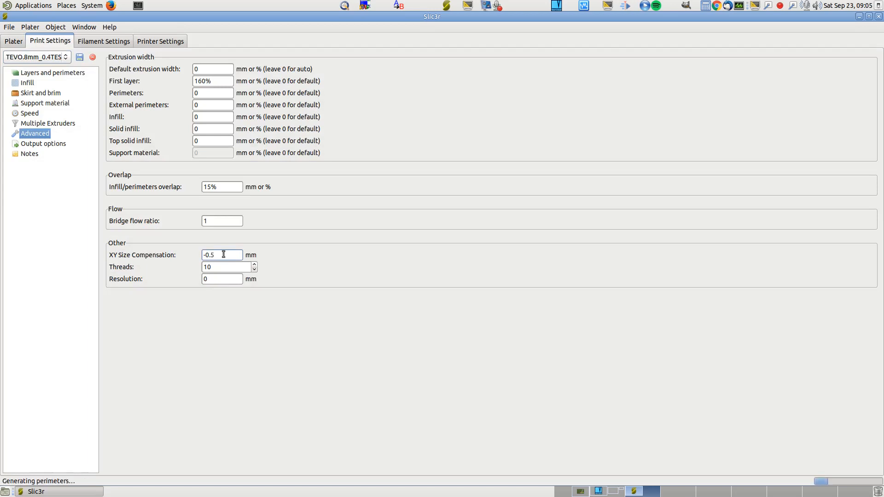
{"action": "left_click", "coordinate": [14, 41]}
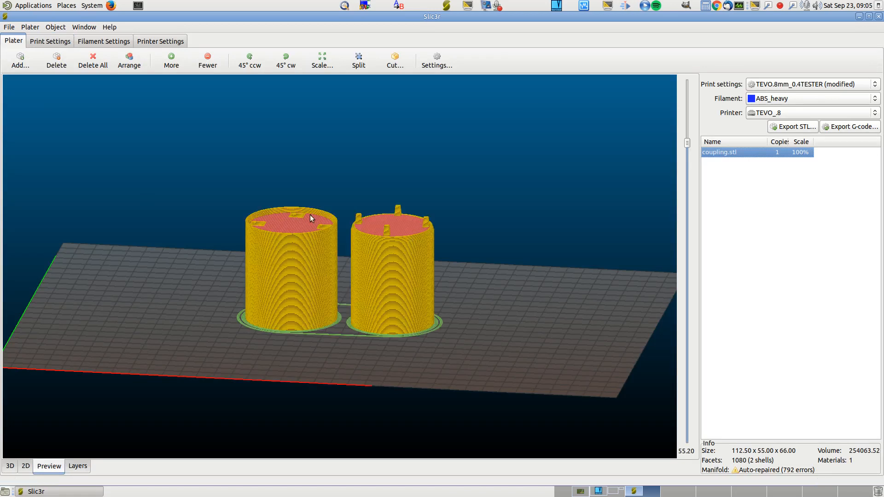
{"action": "left_click_drag", "start_coordinate": [328, 227], "coordinate": [329, 261]}
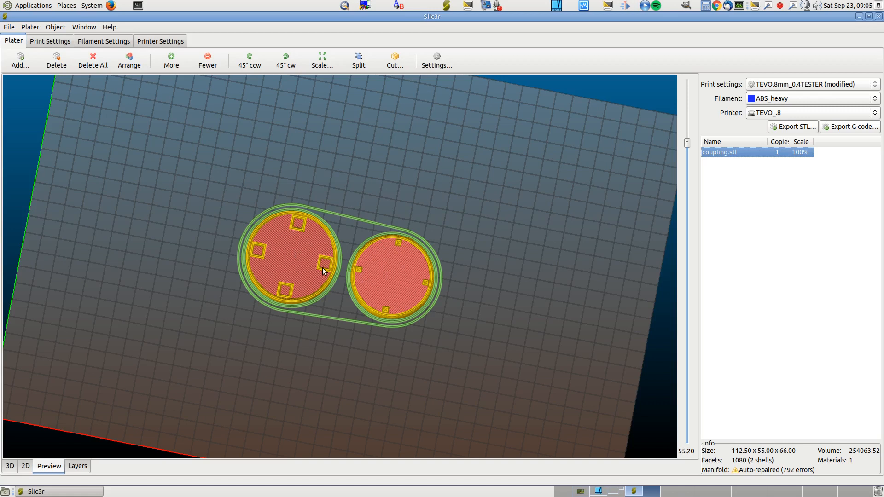
Step: Reset the XY size compensation to 0 mm in the advanced print settings
{"action": "left_click", "coordinate": [47, 42]}
{"action": "left_click_drag", "start_coordinate": [224, 254], "coordinate": [193, 251]}
{"action": "type", "text": "0"}
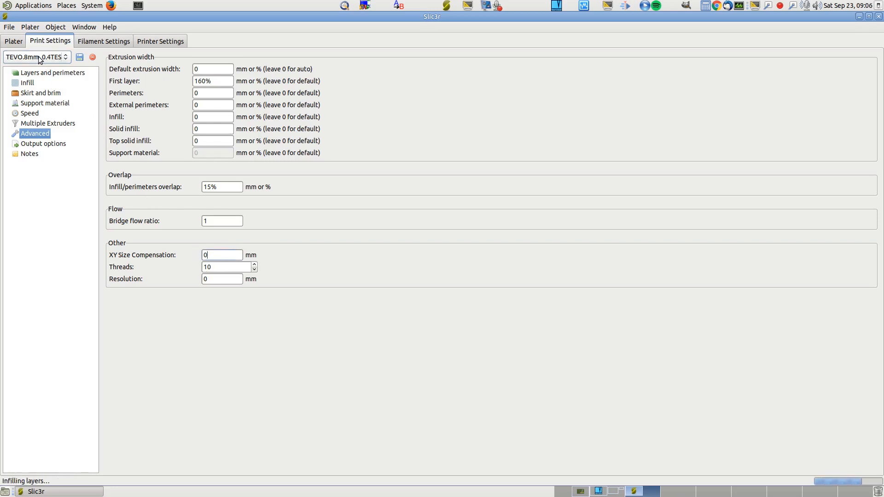
Step: Set the nozzle diameter of Extruder 1 to 0.3 mm in the printer settings
{"action": "left_click", "coordinate": [151, 44]}
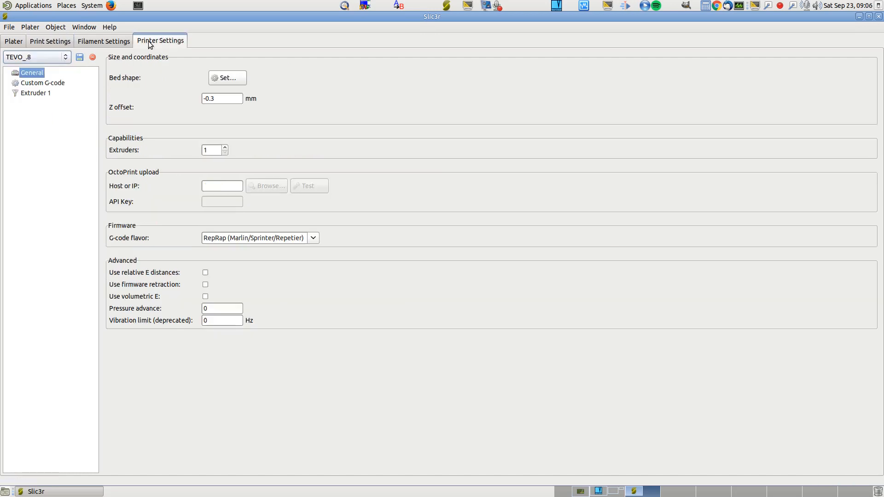
{"action": "left_click", "coordinate": [119, 44]}
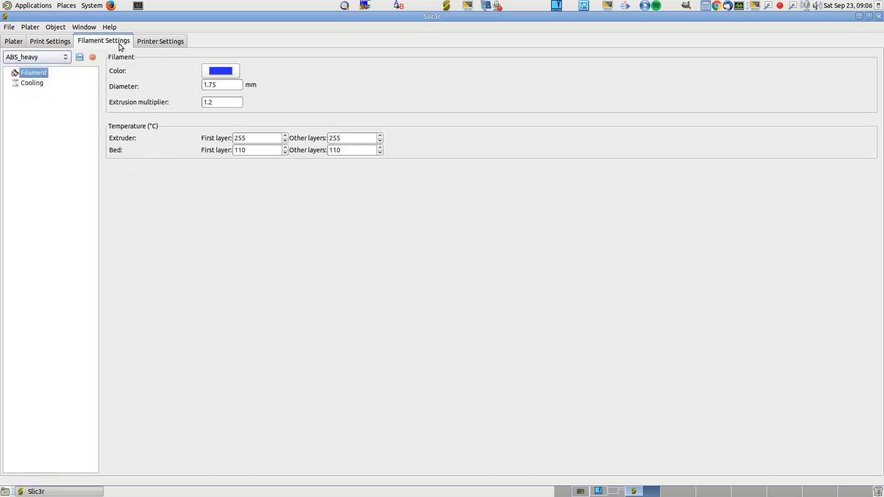
{"action": "left_click", "coordinate": [156, 41]}
{"action": "left_click", "coordinate": [35, 94]}
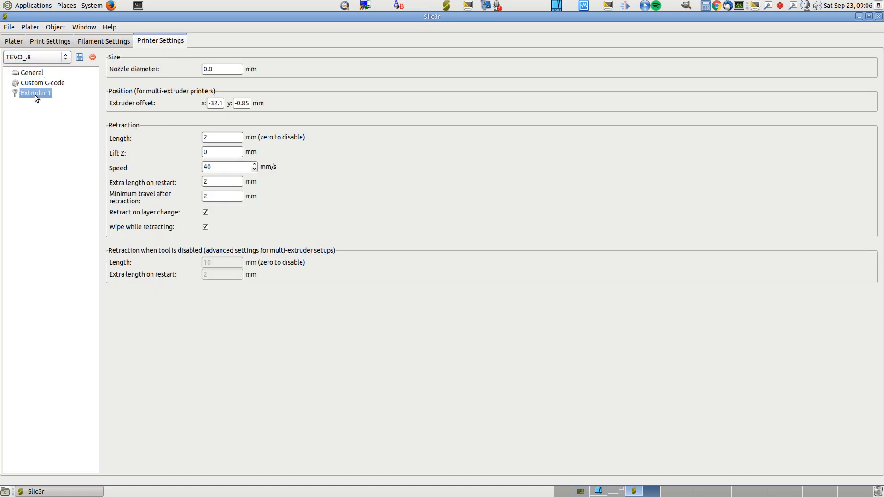
{"action": "left_click_drag", "start_coordinate": [228, 67], "coordinate": [172, 68]}
{"action": "type", "text": ".3"}
Step: Set the layer height and first layer height to 0.2 mm, and inspect the teeth and recesses closely in the sliced preview
{"action": "left_click", "coordinate": [56, 41]}
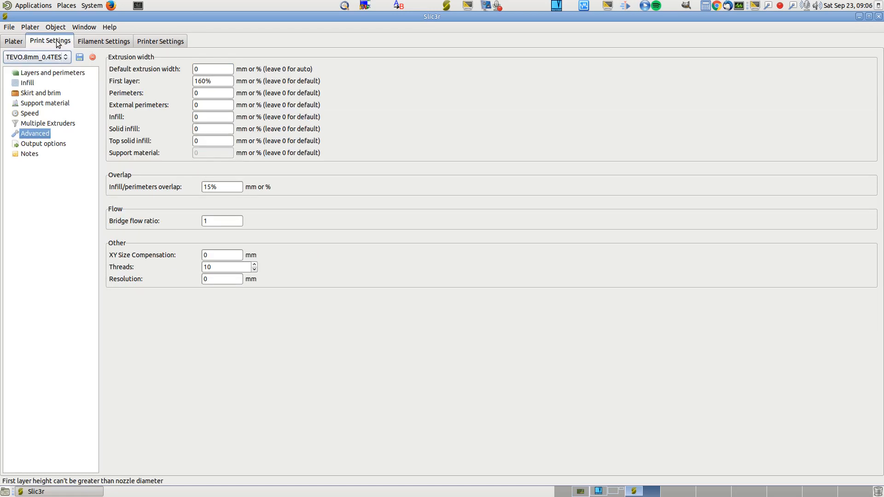
{"action": "left_click", "coordinate": [48, 73]}
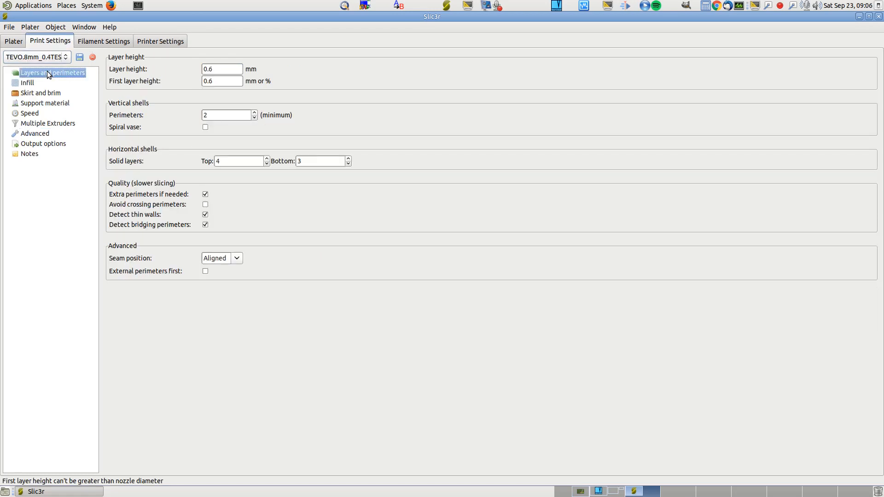
{"action": "left_click", "coordinate": [226, 70]}
{"action": "key", "text": "BackSpace"}
{"action": "type", "text": "2"}
{"action": "left_click", "coordinate": [230, 81]}
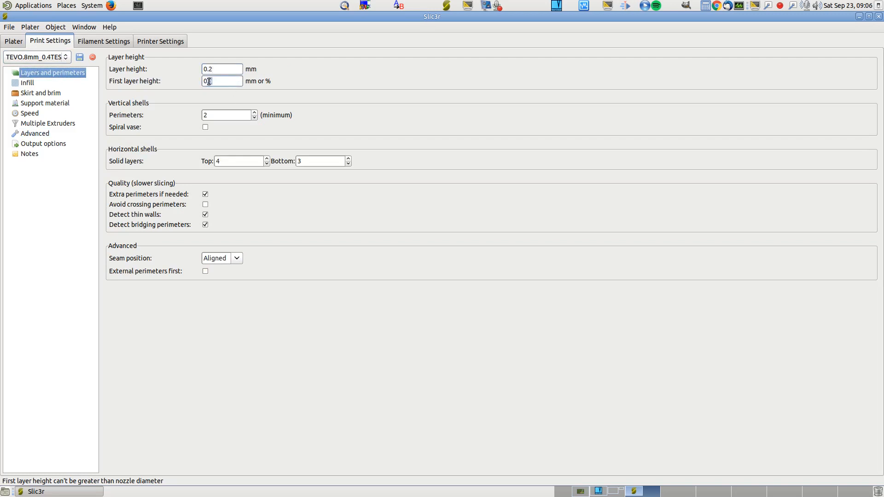
{"action": "key", "text": "BackSpace"}
{"action": "type", "text": "2"}
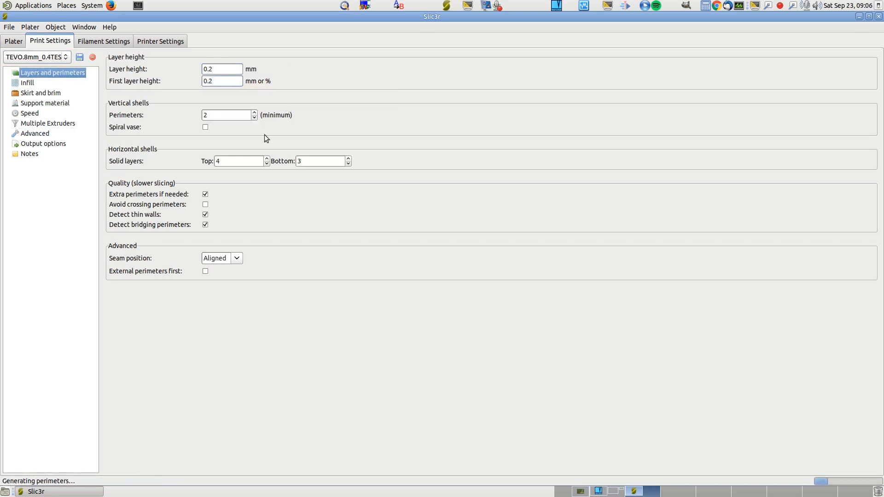
{"action": "left_click", "coordinate": [17, 41]}
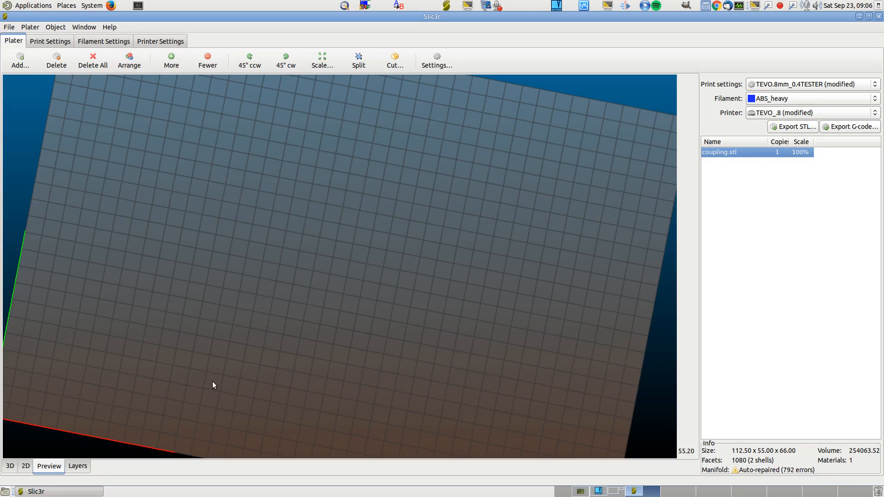
{"action": "left_click_drag", "start_coordinate": [321, 371], "coordinate": [359, 269]}
{"action": "scroll", "coordinate": [359, 241], "scroll_direction": "up", "scroll_amount": 5}
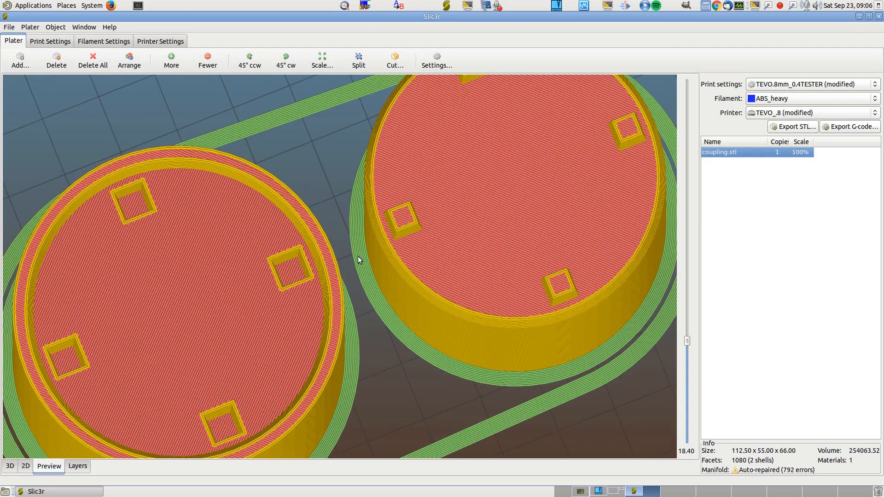
{"action": "scroll", "coordinate": [352, 262], "scroll_direction": "up", "scroll_amount": 3}
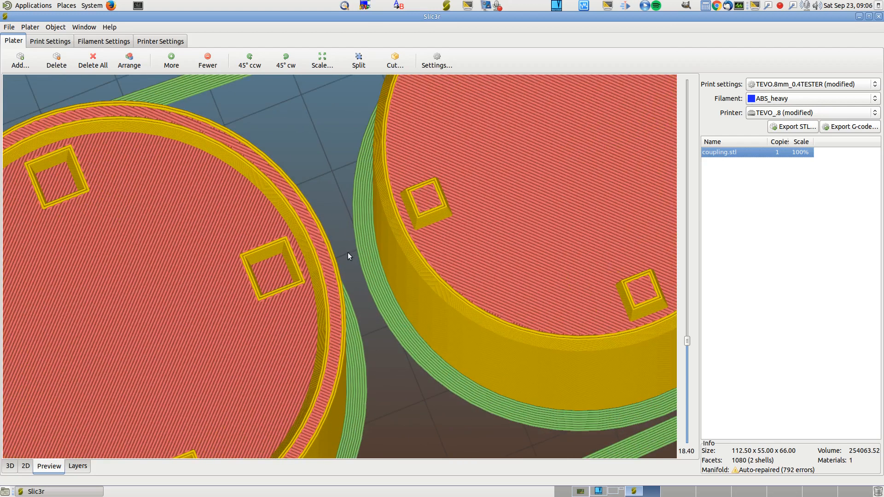
Step: Set the XY size compensation to -0.5 mm and inspect the tooth and recess sizes in the sliced preview
{"action": "left_click", "coordinate": [38, 43]}
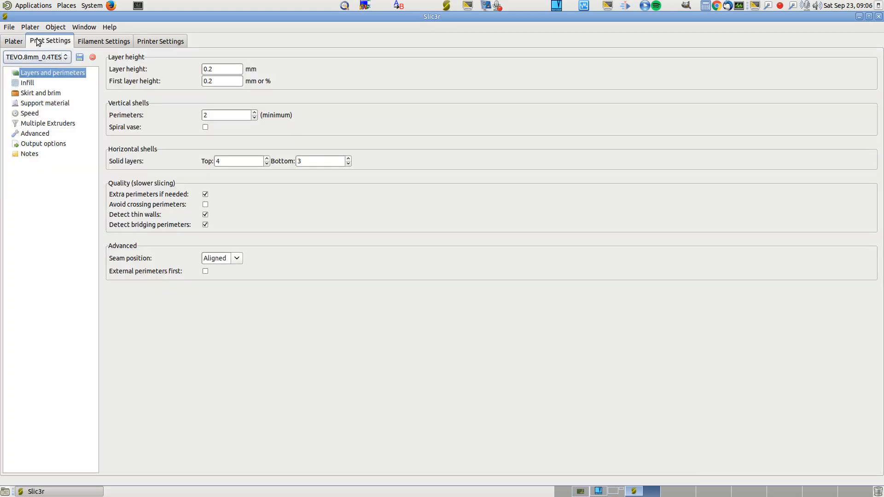
{"action": "left_click", "coordinate": [29, 134]}
{"action": "left_click", "coordinate": [232, 257]}
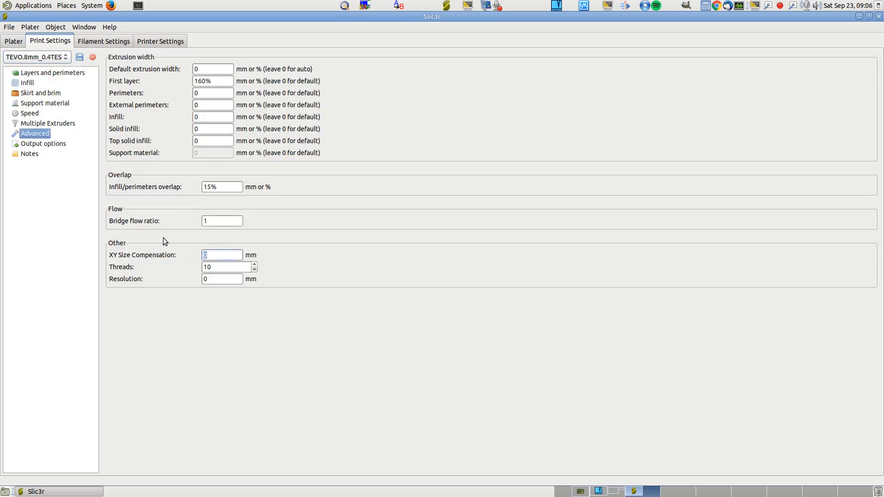
{"action": "type", "text": "-.5"}
{"action": "left_click", "coordinate": [13, 41]}
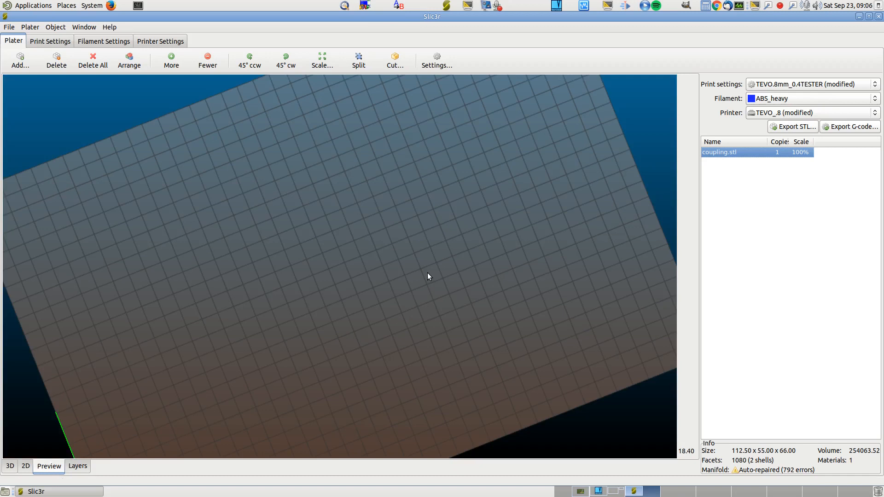
{"action": "scroll", "coordinate": [364, 242], "scroll_direction": "up", "scroll_amount": 3}
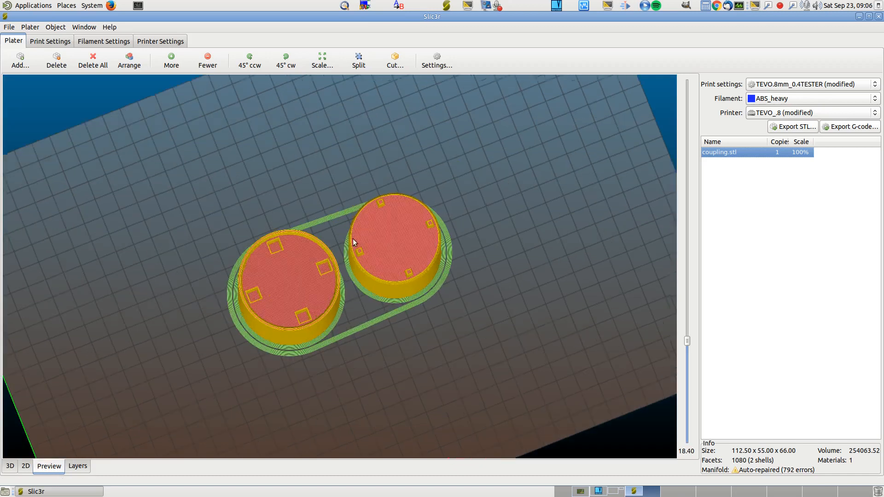
{"action": "scroll", "coordinate": [382, 242], "scroll_direction": "up", "scroll_amount": 5}
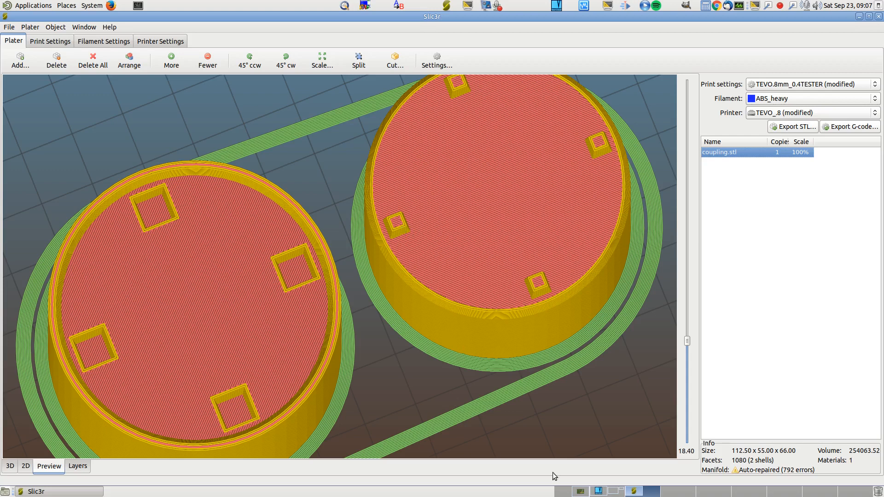
Step: Switch back to the VariCAD workspace
{"action": "left_click", "coordinate": [598, 491]}
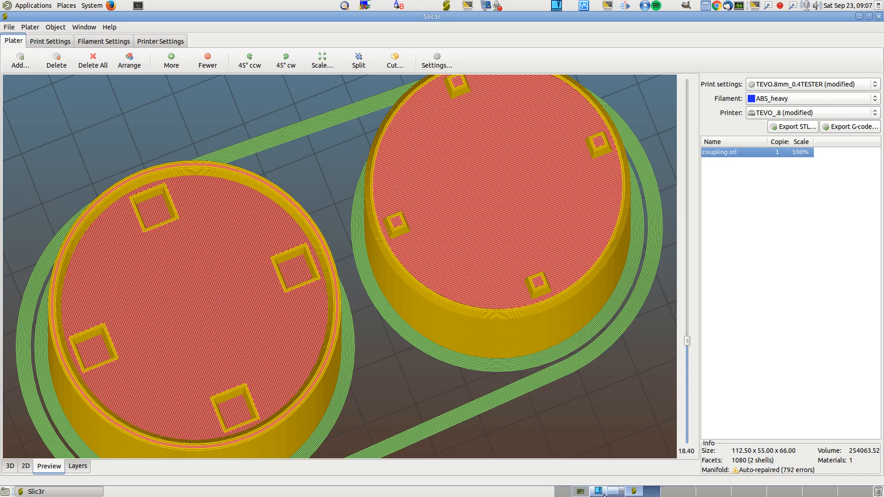